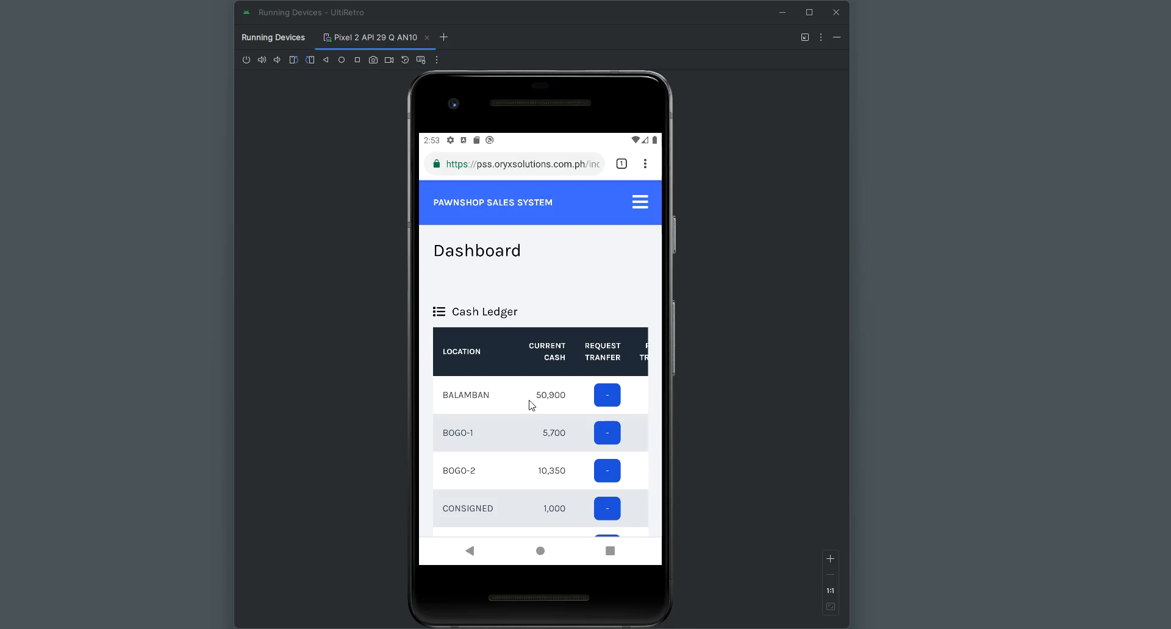
Review the current cash of every location in the dashboard's Cash Ledger table, down to the Cash Graph.
{"action": "scroll", "coordinate": [538, 331], "scroll_direction": "down", "scroll_amount": 2}
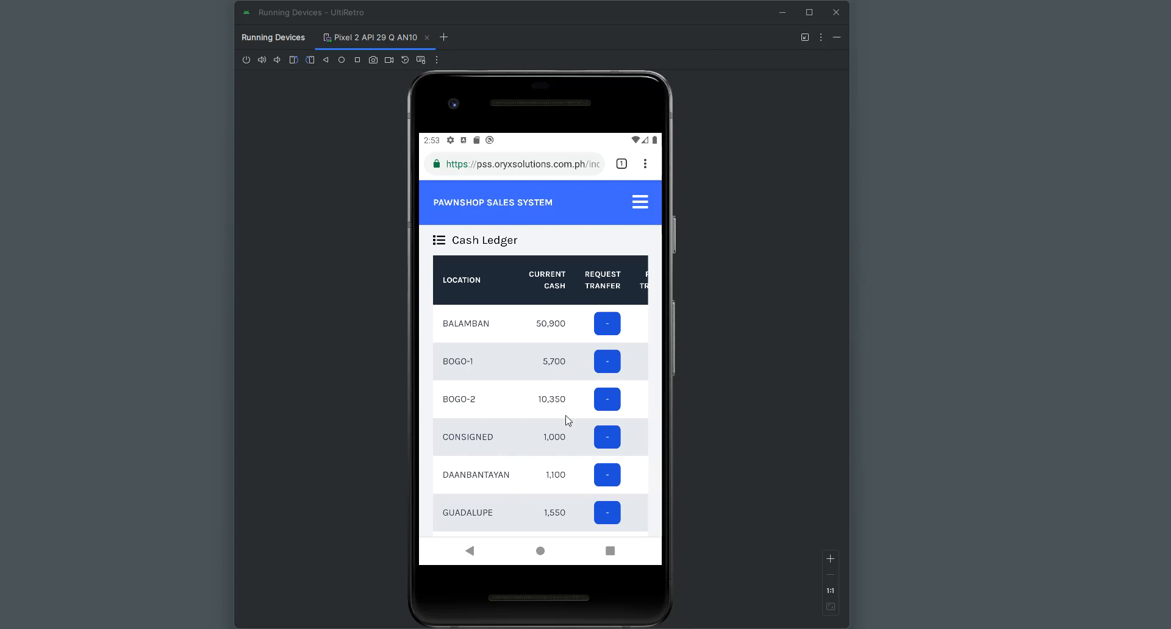
{"action": "left_click_drag", "start_coordinate": [567, 420], "coordinate": [566, 396]}
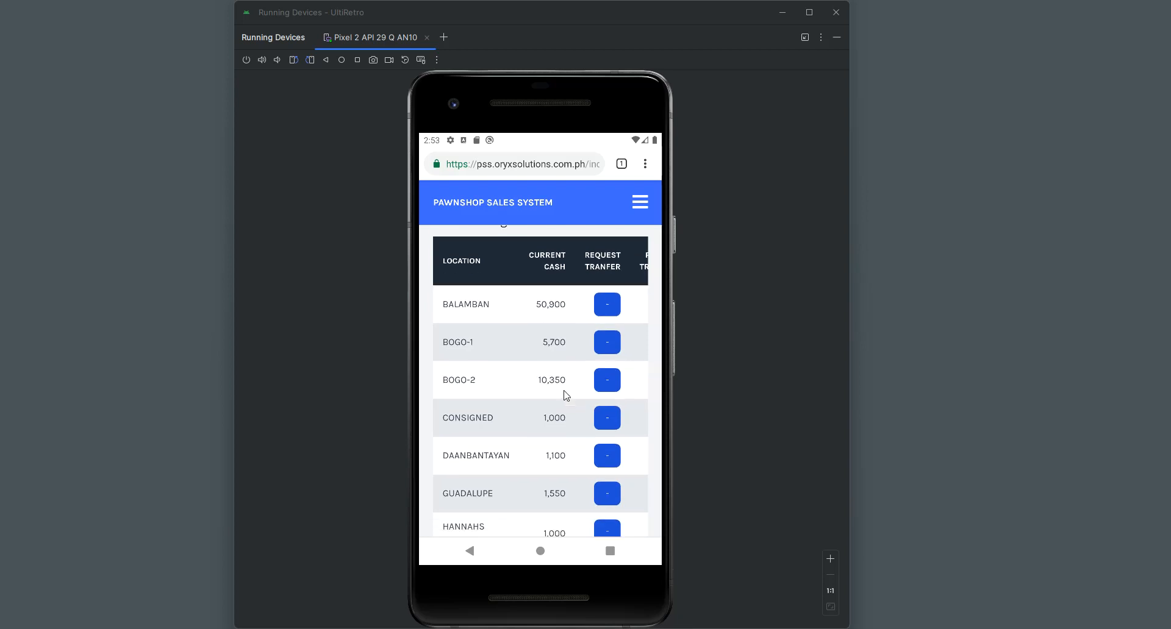
{"action": "left_click_drag", "start_coordinate": [516, 339], "coordinate": [515, 325]}
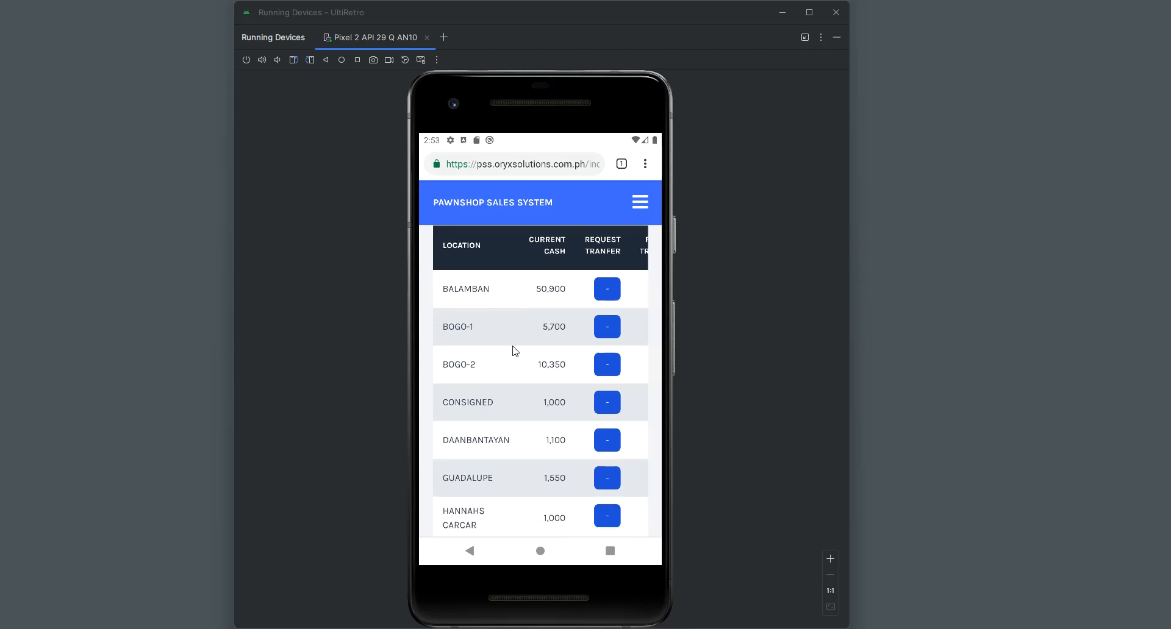
{"action": "left_click_drag", "start_coordinate": [510, 382], "coordinate": [512, 340]}
{"action": "left_click_drag", "start_coordinate": [525, 392], "coordinate": [523, 332]}
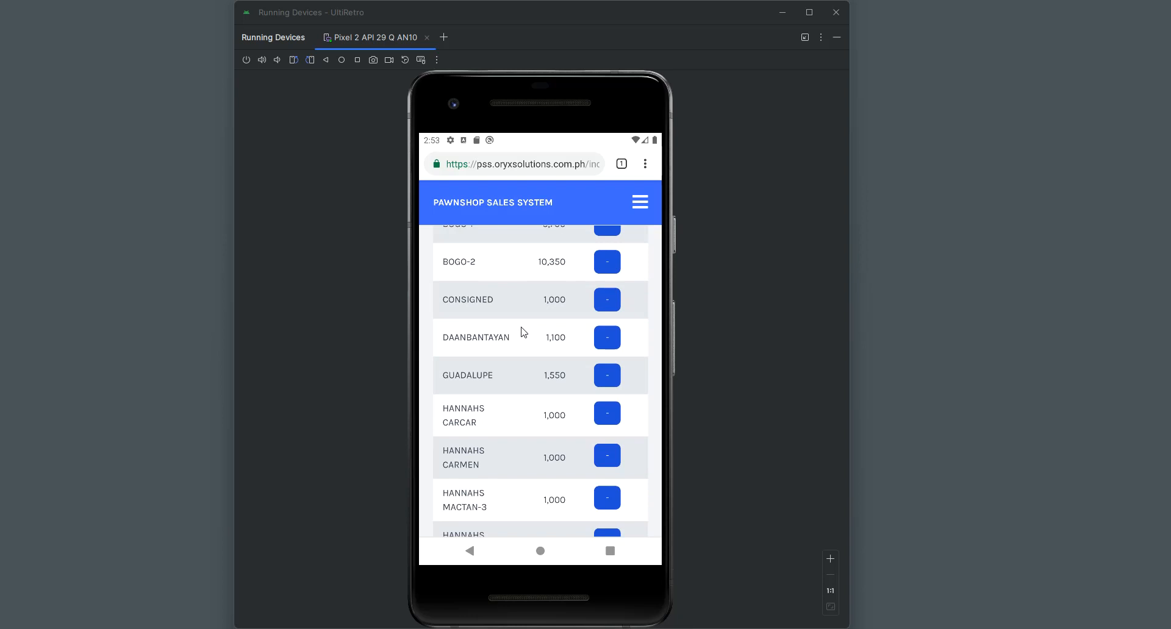
{"action": "scroll", "coordinate": [534, 371], "scroll_direction": "down", "scroll_amount": 5}
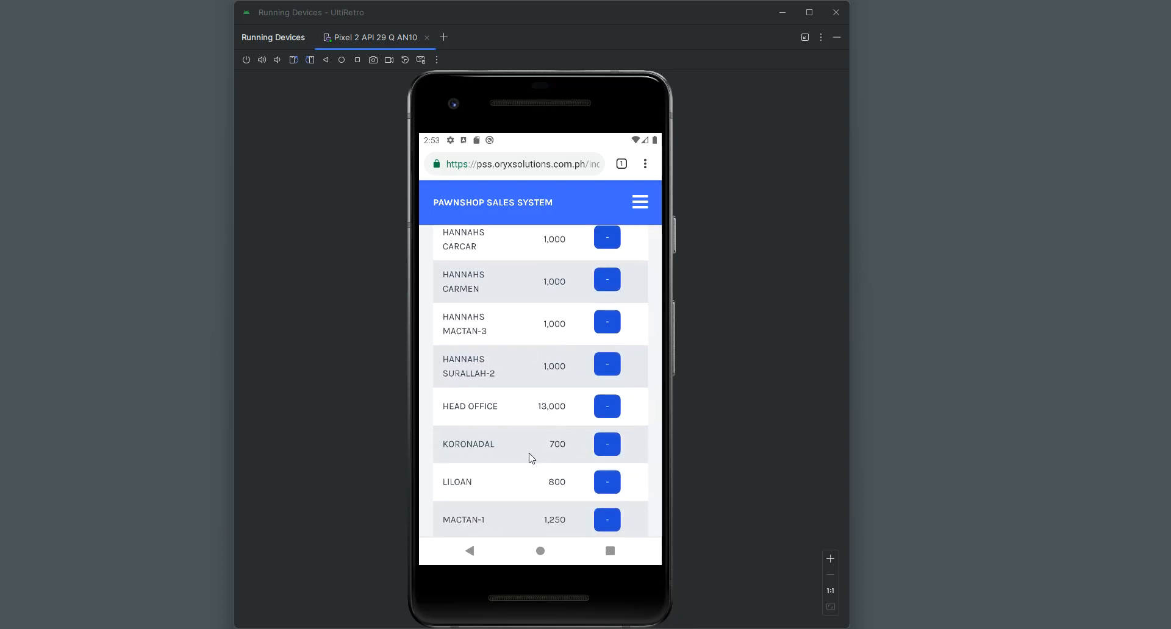
{"action": "scroll", "coordinate": [536, 462], "scroll_direction": "down", "scroll_amount": 3}
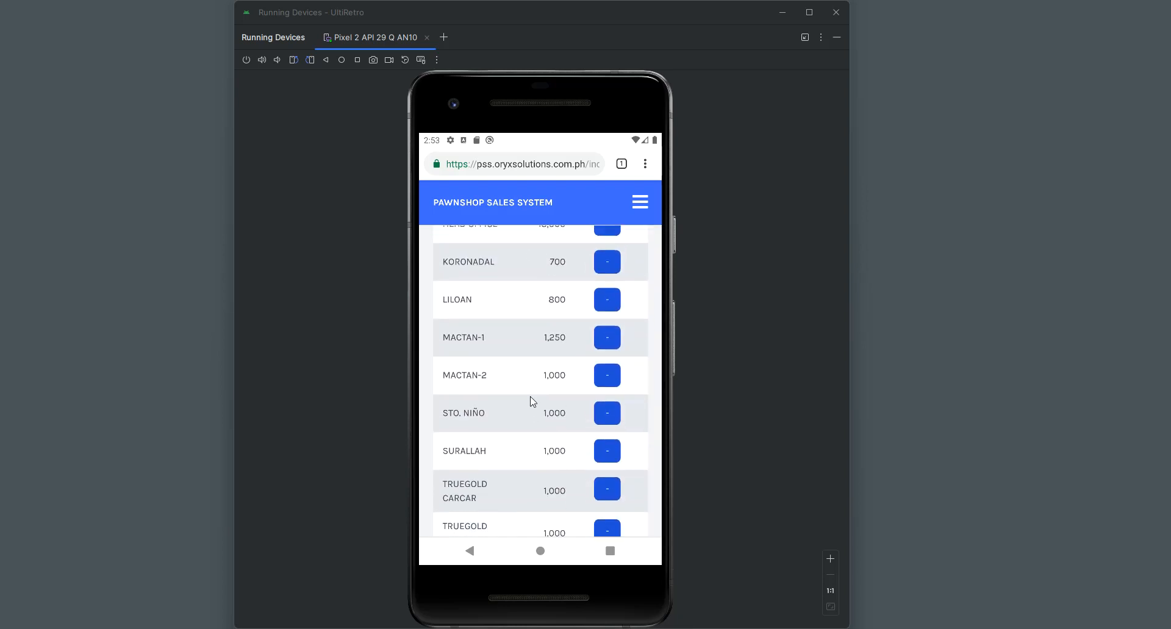
{"action": "scroll", "coordinate": [533, 478], "scroll_direction": "down", "scroll_amount": 3}
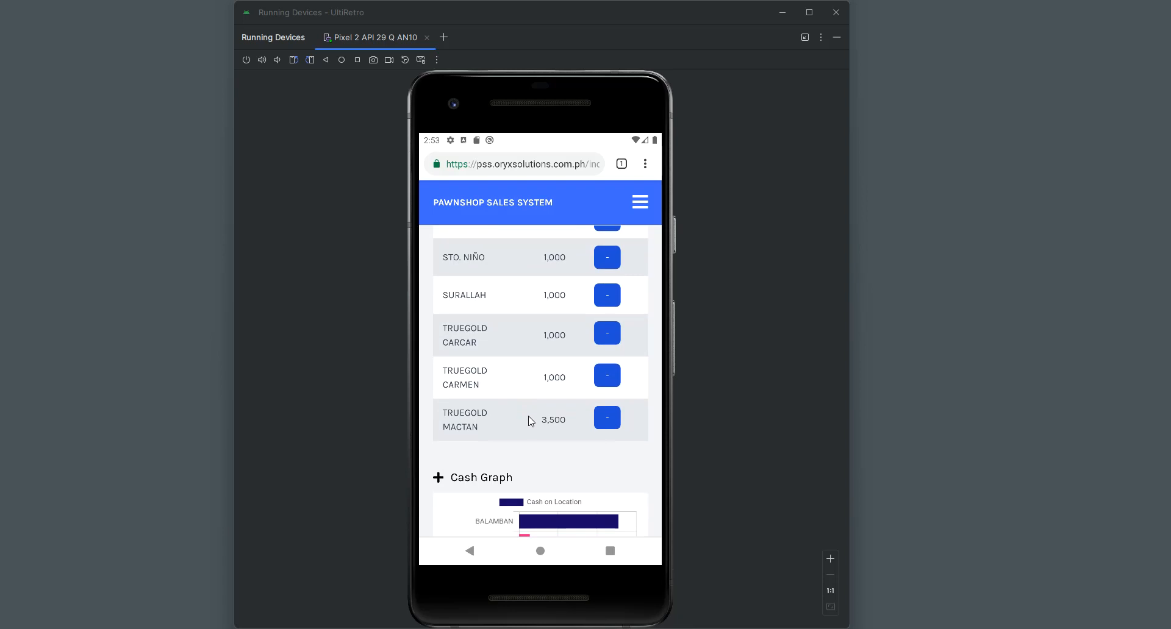
{"action": "scroll", "coordinate": [532, 434], "scroll_direction": "down", "scroll_amount": 3}
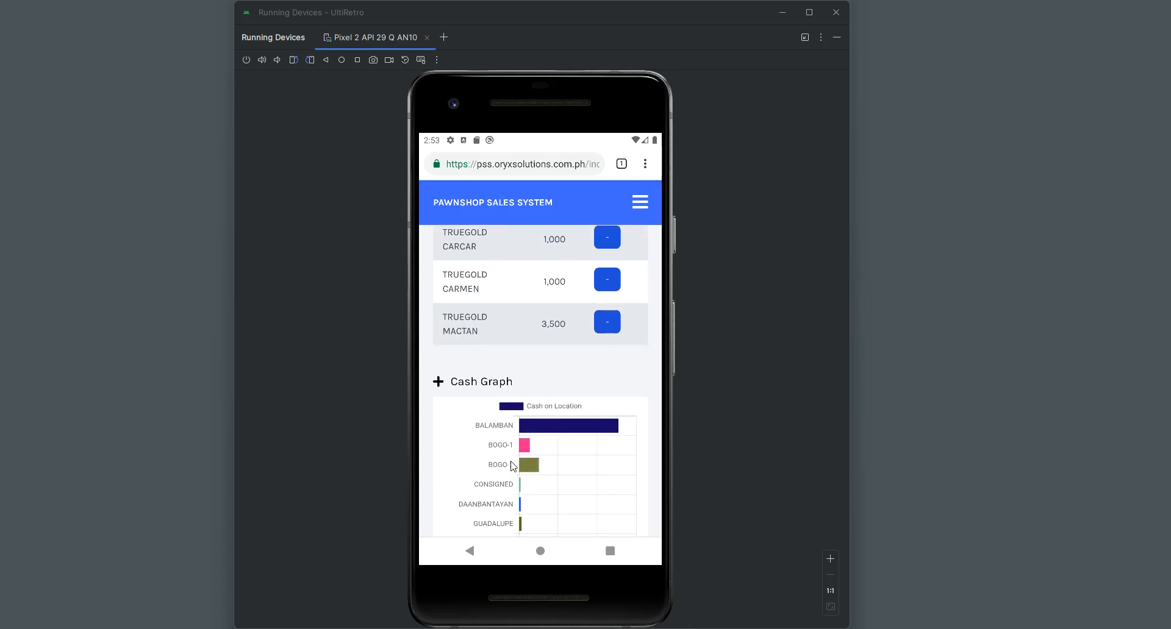
Examine the Cash Graph and check the cash on location for individual bars such as BOGO-2, BALAMBAN, DAANBANTAYAN and GUADALUPE.
{"action": "left_click", "coordinate": [533, 383]}
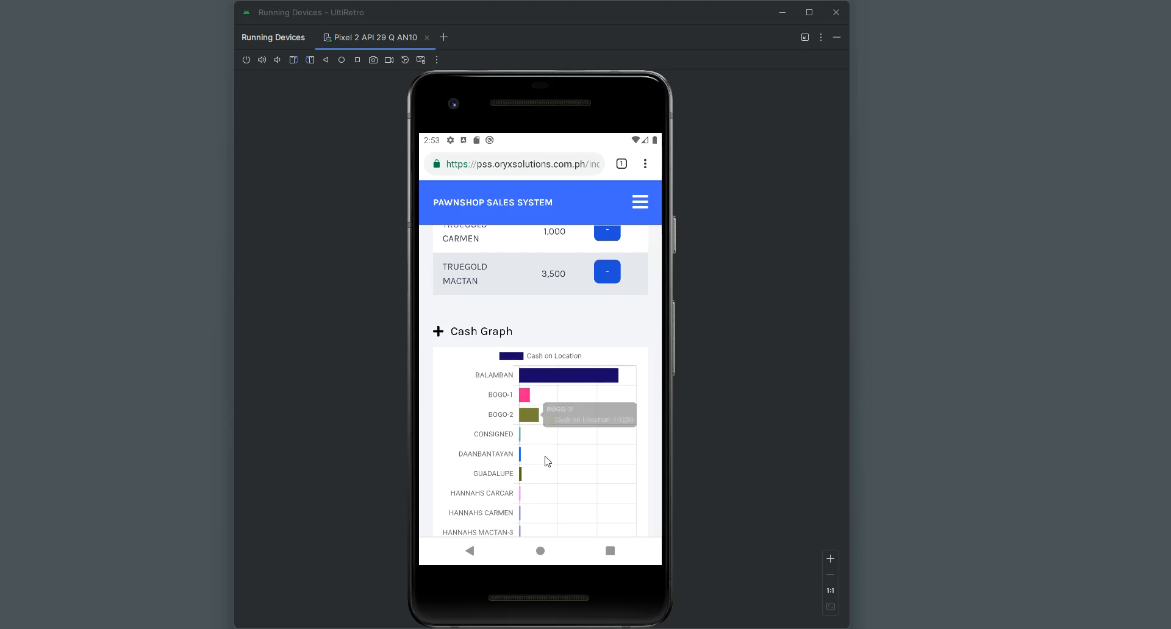
{"action": "scroll", "coordinate": [546, 459], "scroll_direction": "down", "scroll_amount": 1}
{"action": "scroll", "coordinate": [559, 435], "scroll_direction": "down", "scroll_amount": 1}
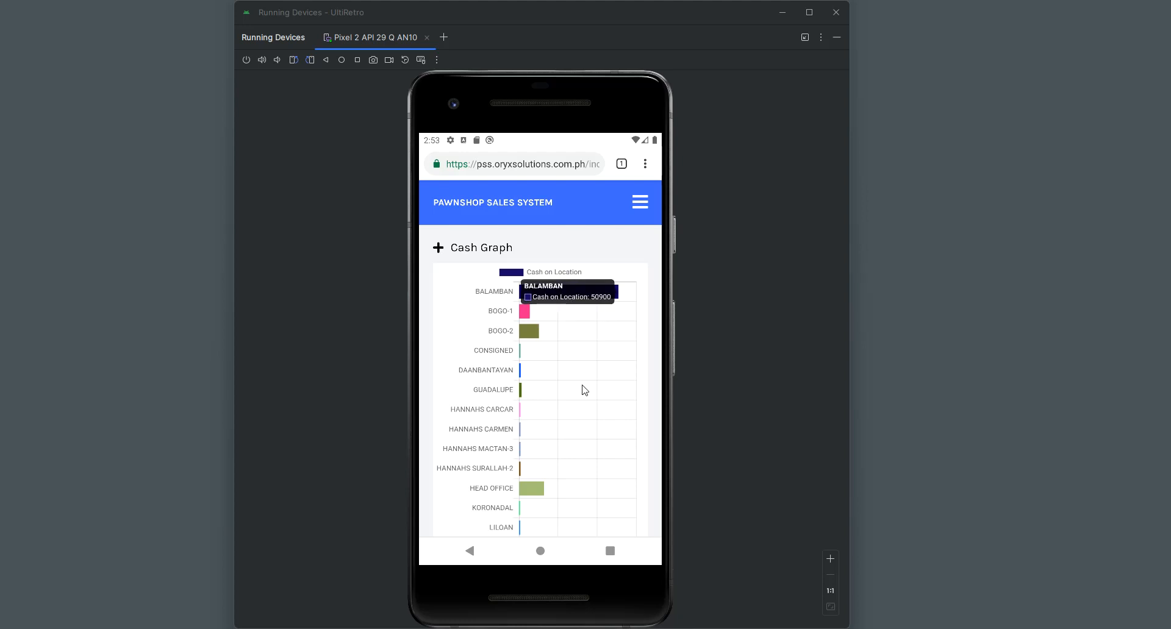
{"action": "scroll", "coordinate": [577, 394], "scroll_direction": "down", "scroll_amount": 4}
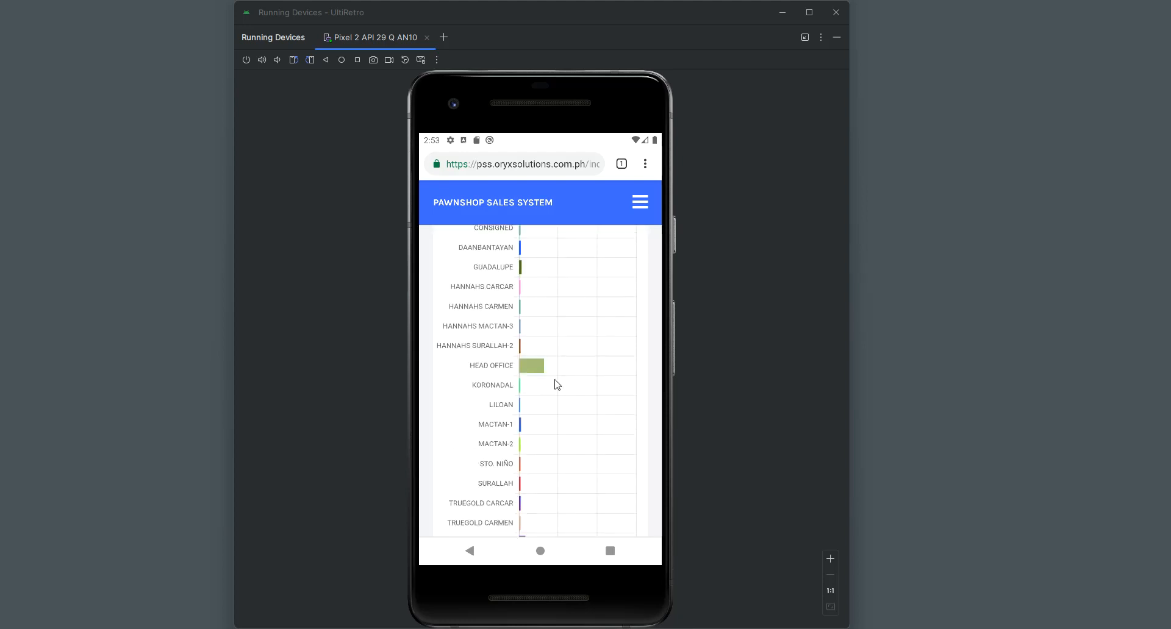
{"action": "scroll", "coordinate": [572, 427], "scroll_direction": "down", "scroll_amount": 1}
{"action": "scroll", "coordinate": [577, 352], "scroll_direction": "up", "scroll_amount": 3}
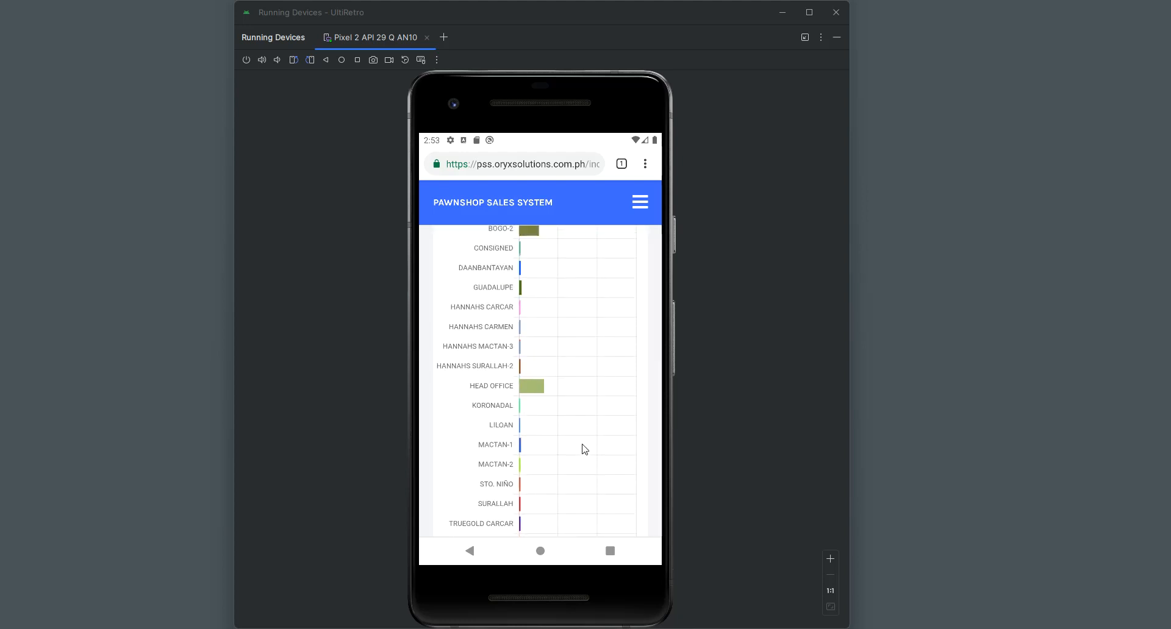
{"action": "scroll", "coordinate": [585, 381], "scroll_direction": "up", "scroll_amount": 2}
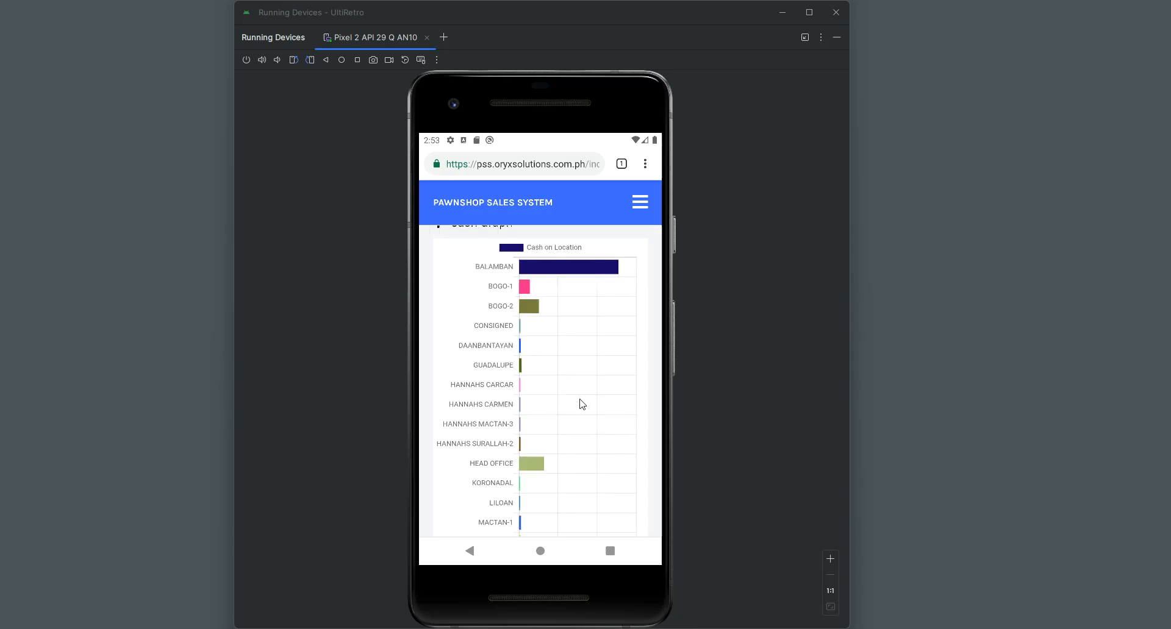
{"action": "left_click", "coordinate": [521, 347]}
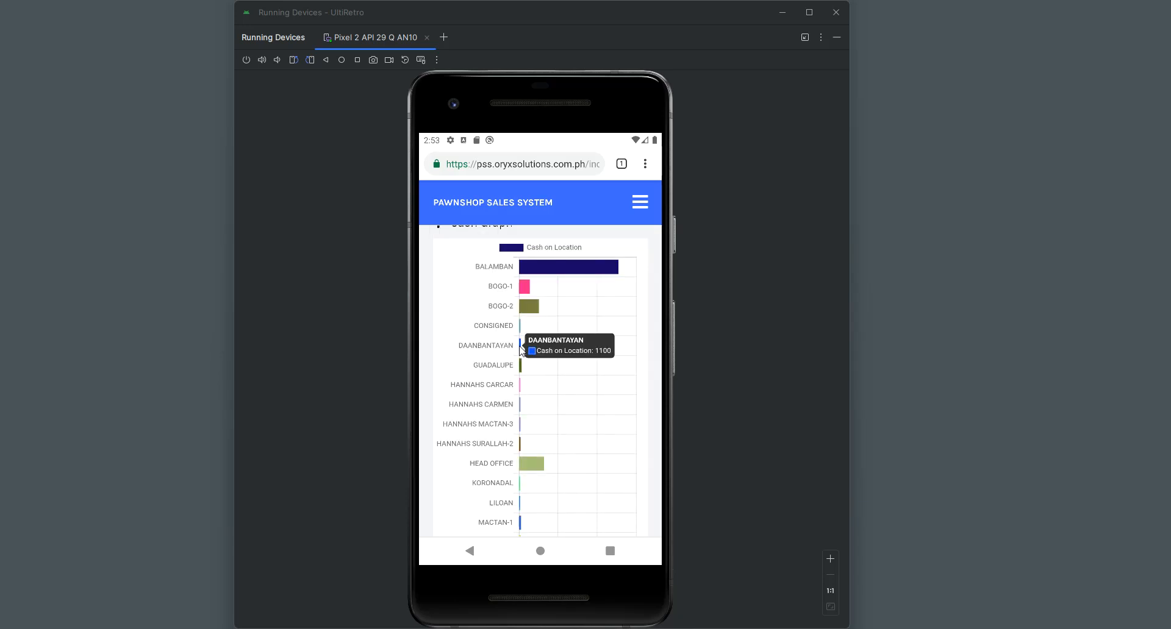
{"action": "left_click", "coordinate": [521, 366]}
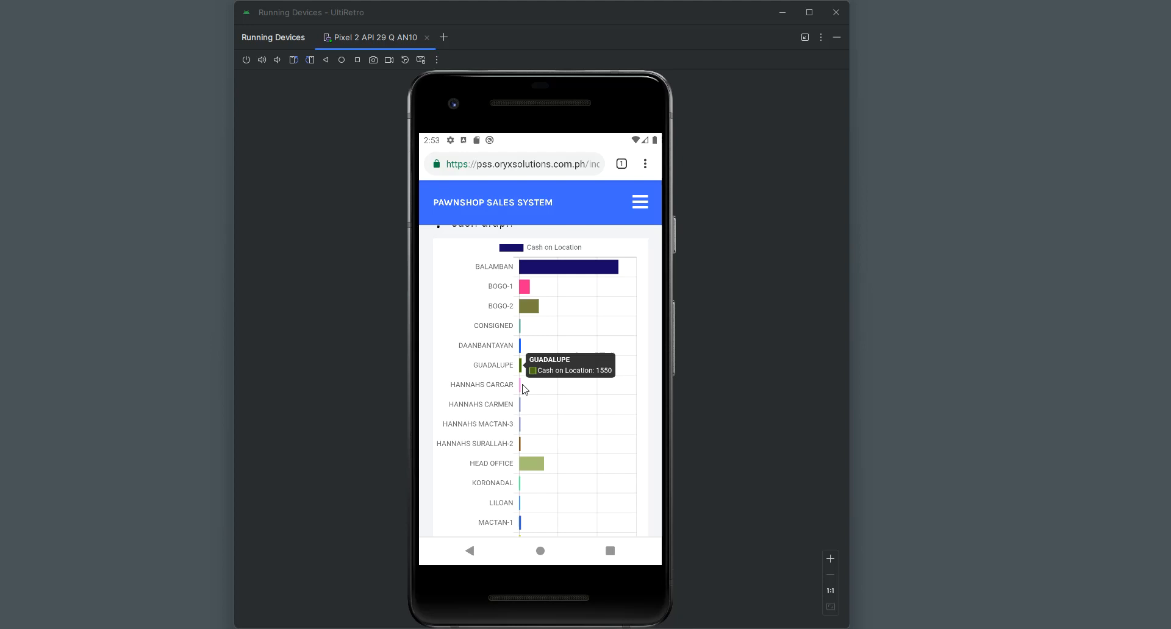
{"action": "left_click", "coordinate": [522, 389]}
{"action": "left_click_drag", "start_coordinate": [577, 434], "coordinate": [585, 473]}
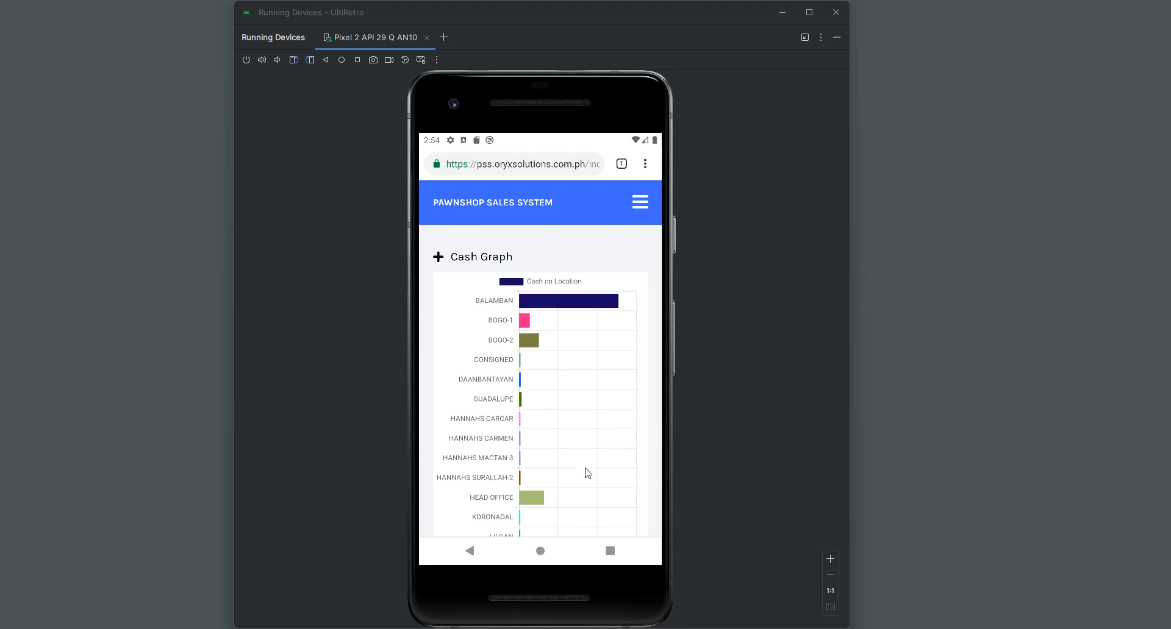
{"action": "left_click_drag", "start_coordinate": [597, 331], "coordinate": [595, 397]}
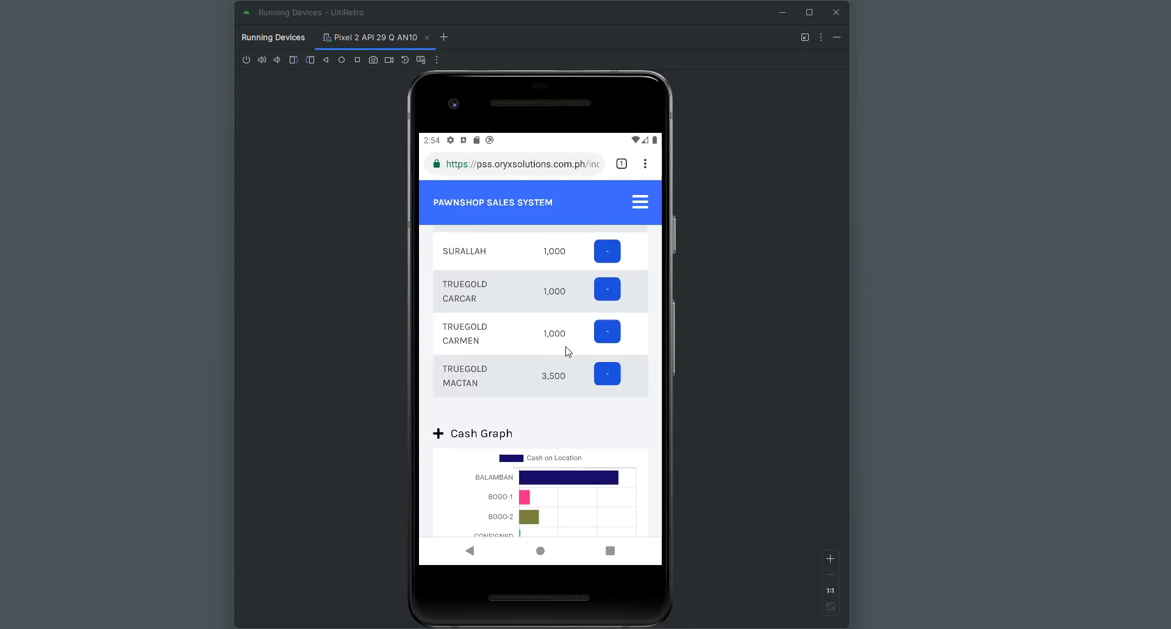
{"action": "left_click_drag", "start_coordinate": [604, 347], "coordinate": [567, 317]}
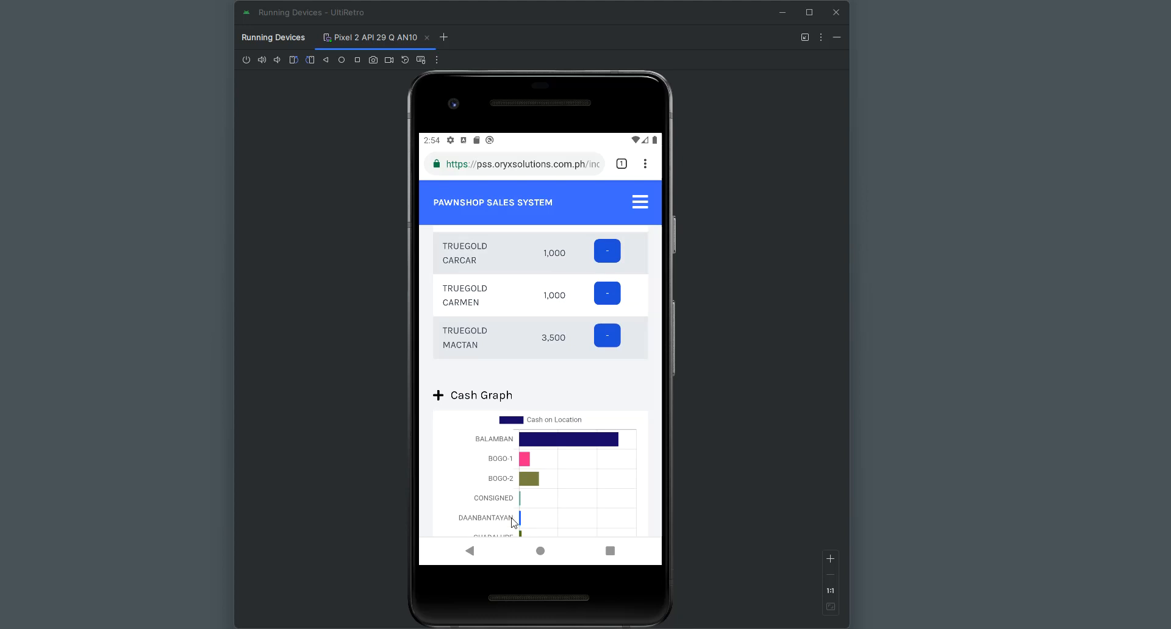
Start a transfer request from BALAMBAN in the Cash Ledger, with amount 5000 and DAANBANTAYAN as the receiving location.
{"action": "scroll", "coordinate": [528, 254], "scroll_direction": "up", "scroll_amount": 10}
{"action": "left_click_drag", "start_coordinate": [533, 399], "coordinate": [533, 489]}
{"action": "mouse_move", "coordinate": [525, 343]}
{"action": "left_mouse_down"}
{"action": "mouse_move", "coordinate": [530, 419]}
{"action": "mouse_move", "coordinate": [536, 391]}
{"action": "left_mouse_up"}
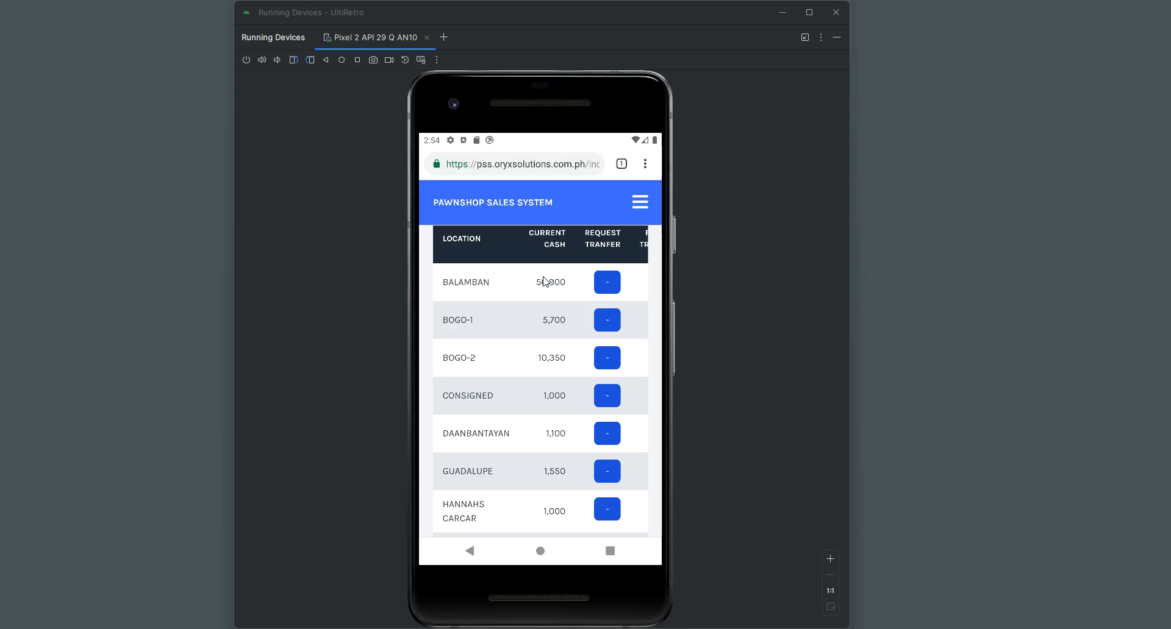
{"action": "left_click", "coordinate": [597, 284]}
{"action": "left_click", "coordinate": [515, 307]}
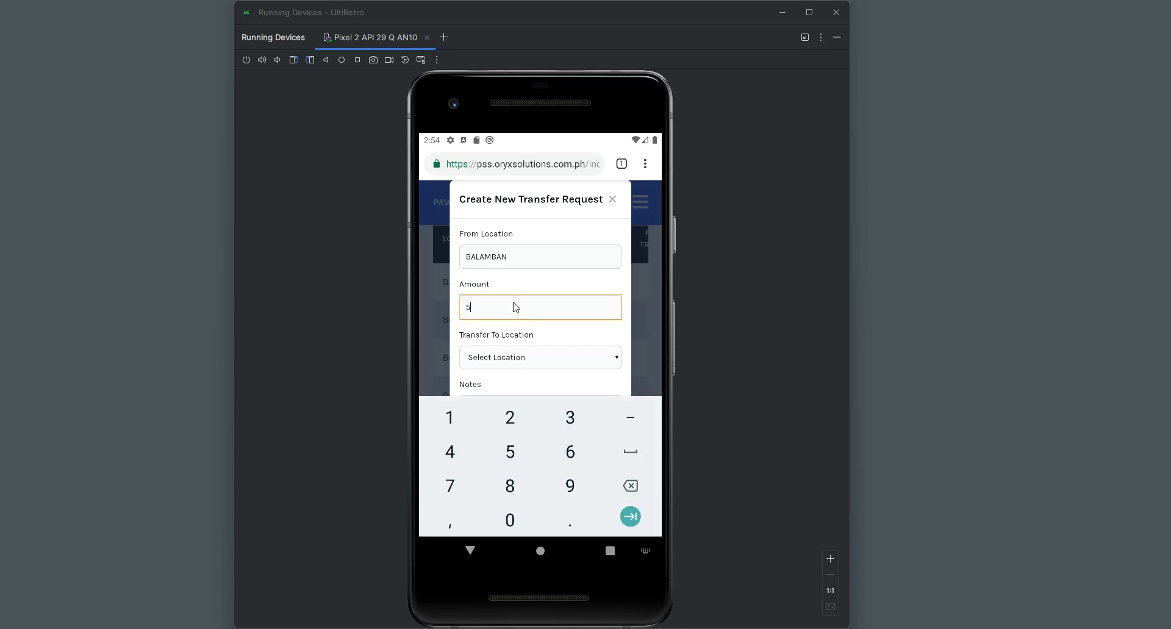
{"action": "left_click", "coordinate": [519, 360]}
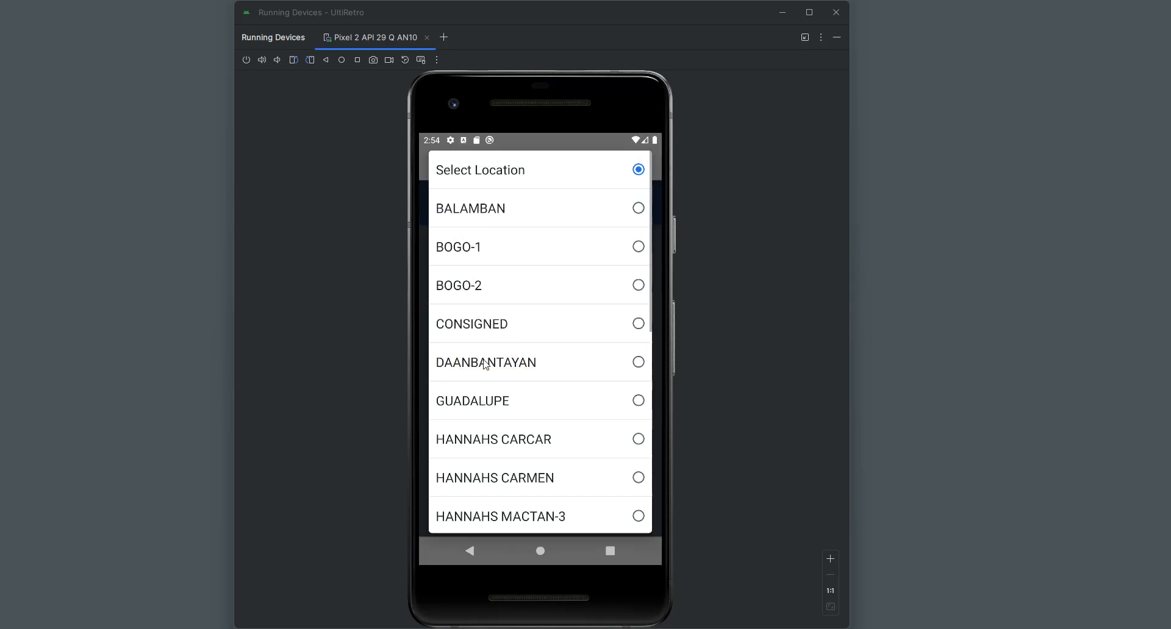
{"action": "left_click", "coordinate": [486, 364]}
Add the note "transfer to daanbantayan" to the transfer request, create it and confirm.
{"action": "left_click", "coordinate": [497, 421]}
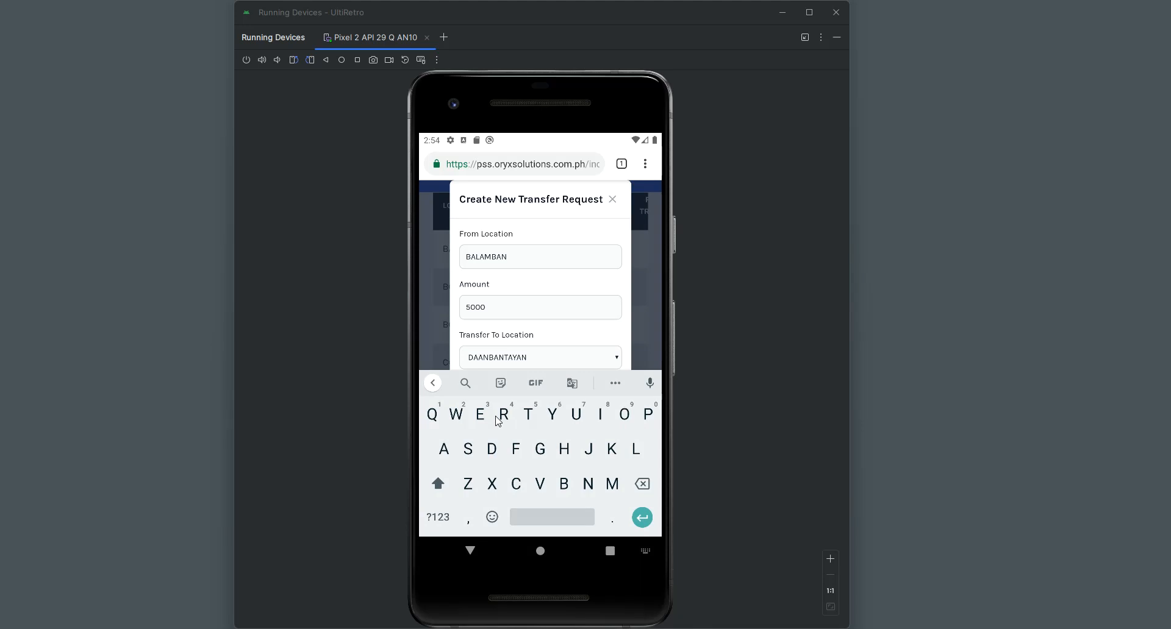
{"action": "type", "text": "transfer daanbantayan"}
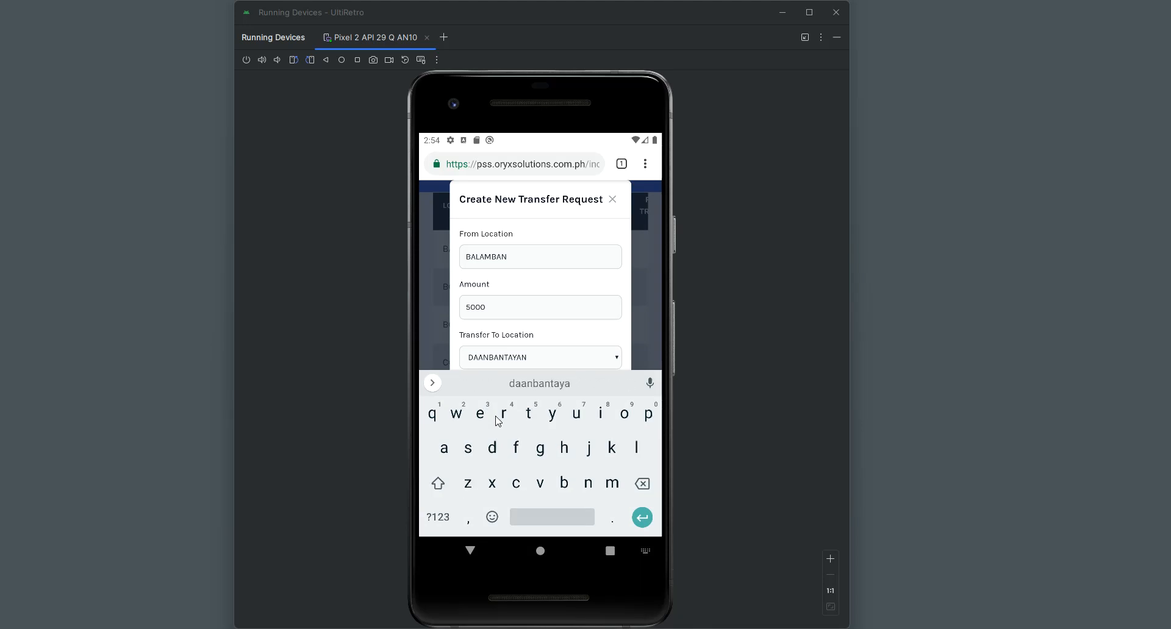
{"action": "left_click", "coordinate": [475, 558]}
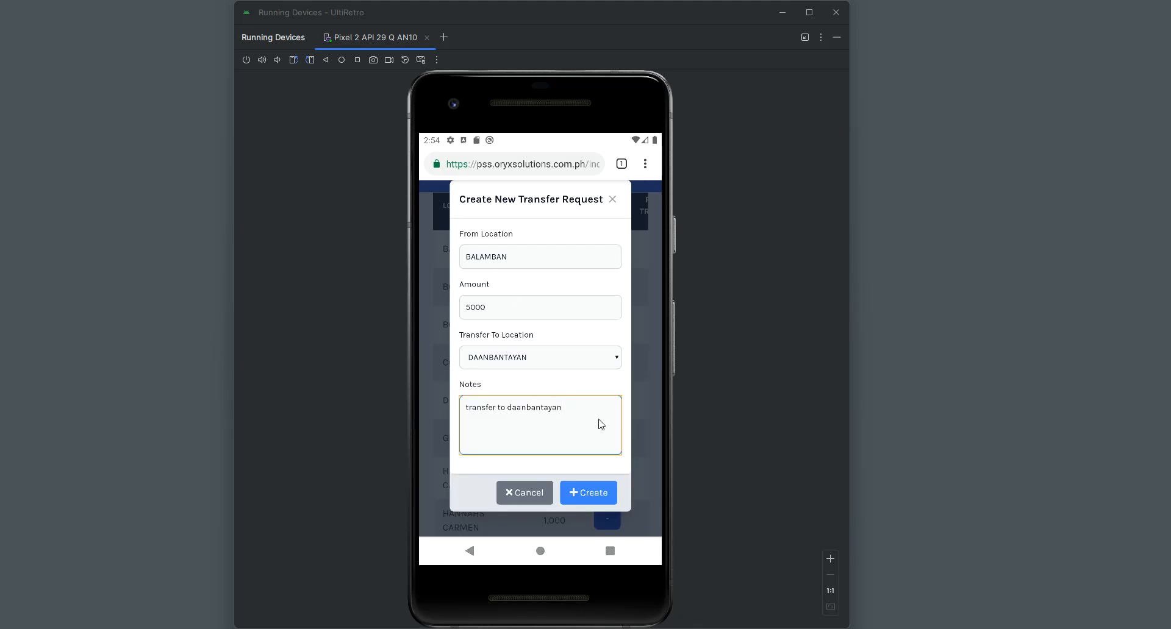
{"action": "left_click", "coordinate": [601, 494]}
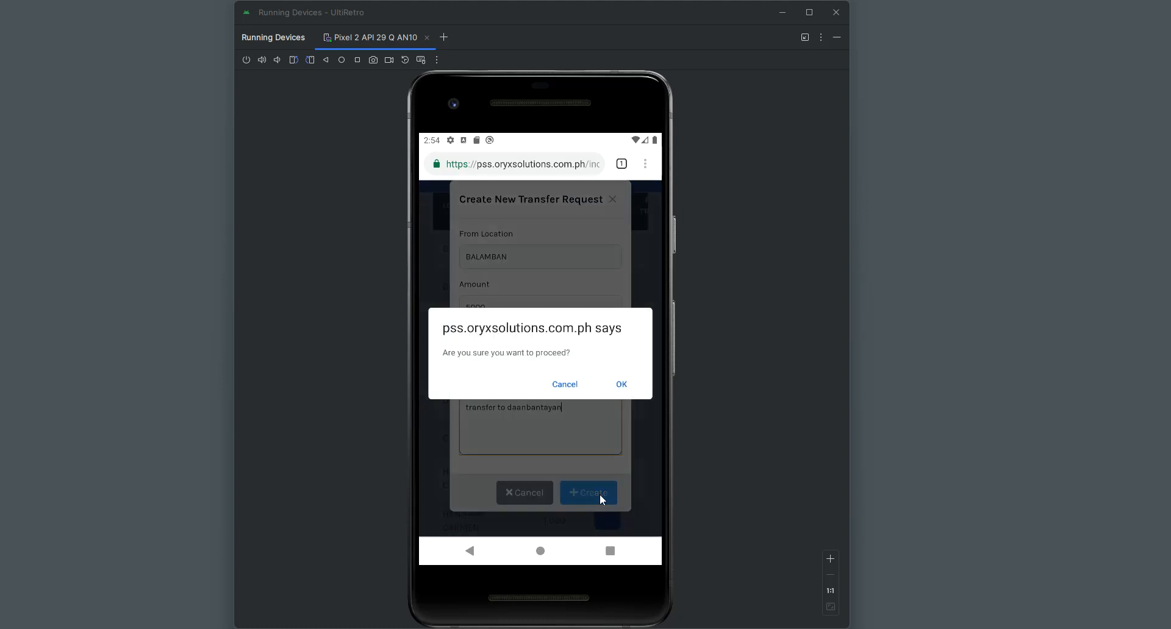
{"action": "left_click", "coordinate": [621, 384]}
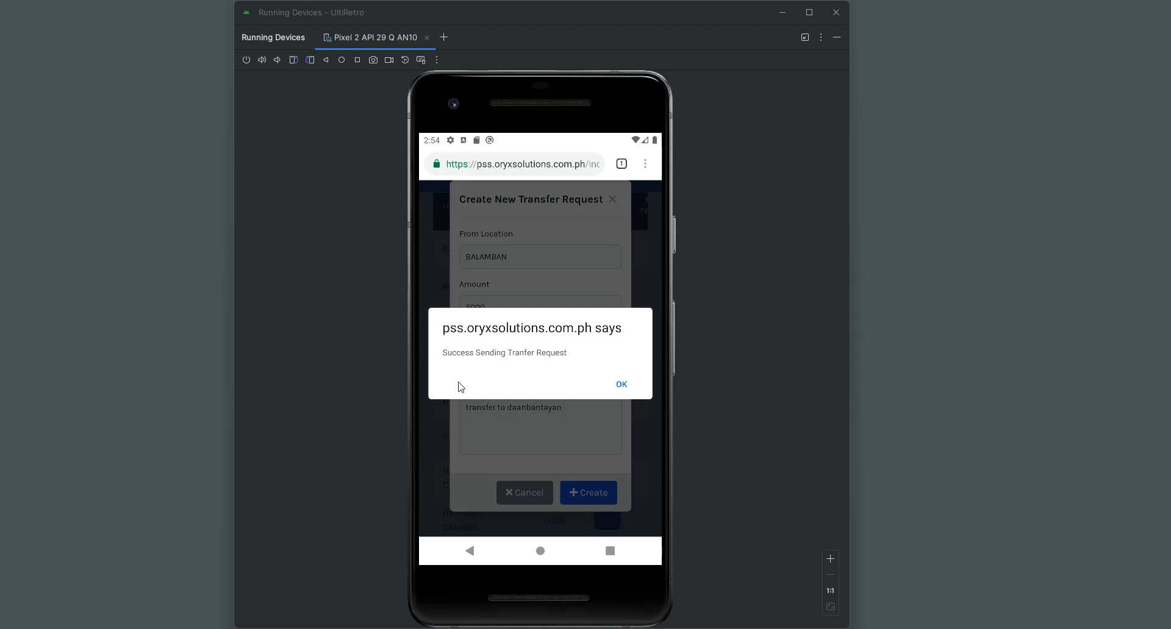
{"action": "left_click", "coordinate": [620, 385]}
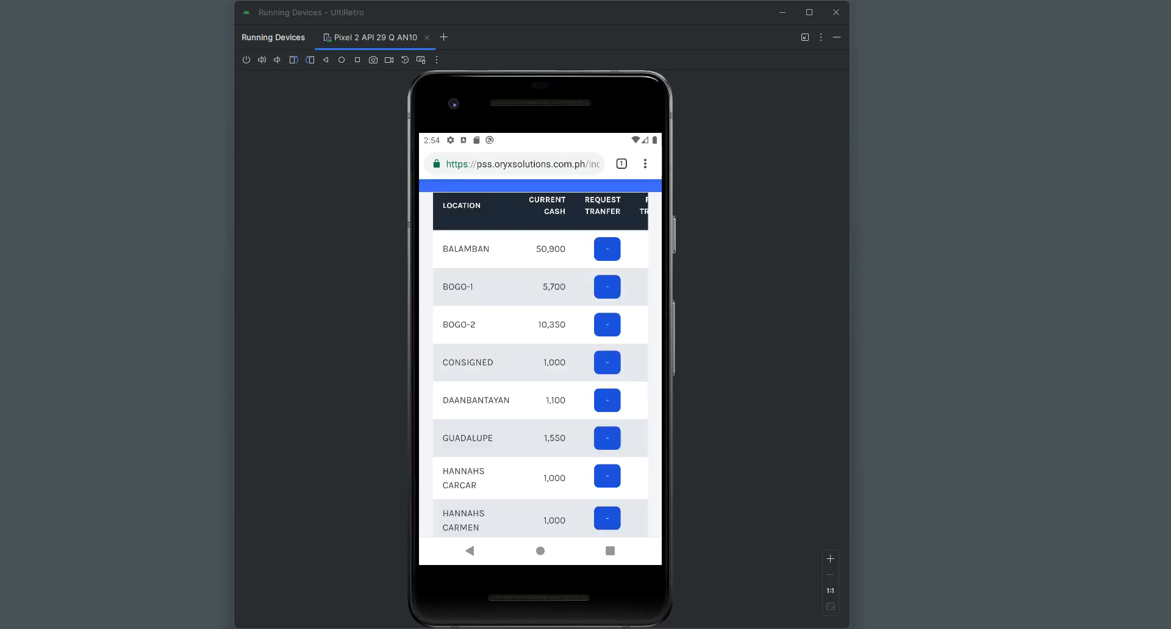
Switch to the desktop Pawnshop Sales System, minimize the emulator window, and log in with username "system" and the account password.
{"action": "left_click_drag", "start_coordinate": [0, 305], "coordinate": [417, 107]}
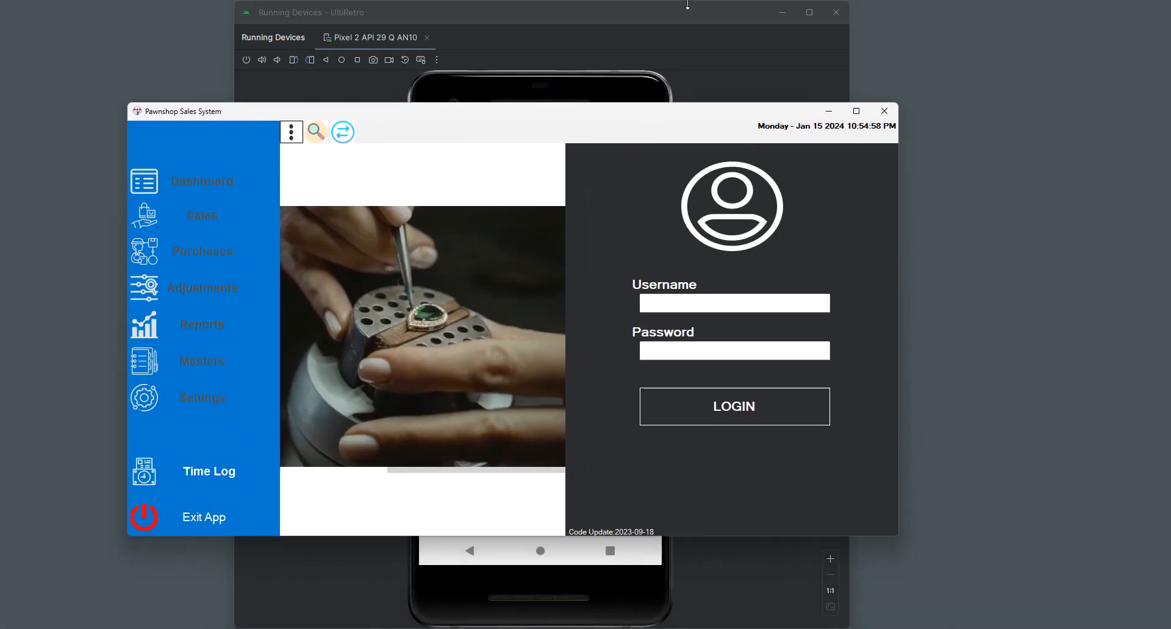
{"action": "left_click", "coordinate": [784, 11]}
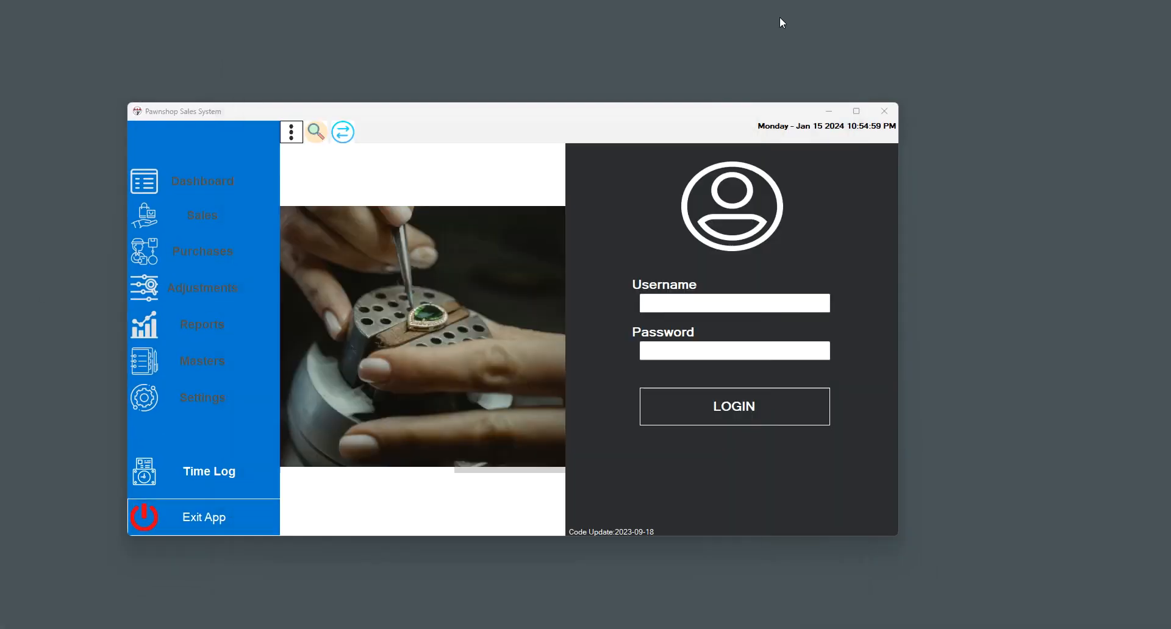
{"action": "left_click", "coordinate": [691, 310]}
{"action": "type", "text": "system"}
{"action": "key", "text": "Tab"}
{"action": "type", "text": "******"}
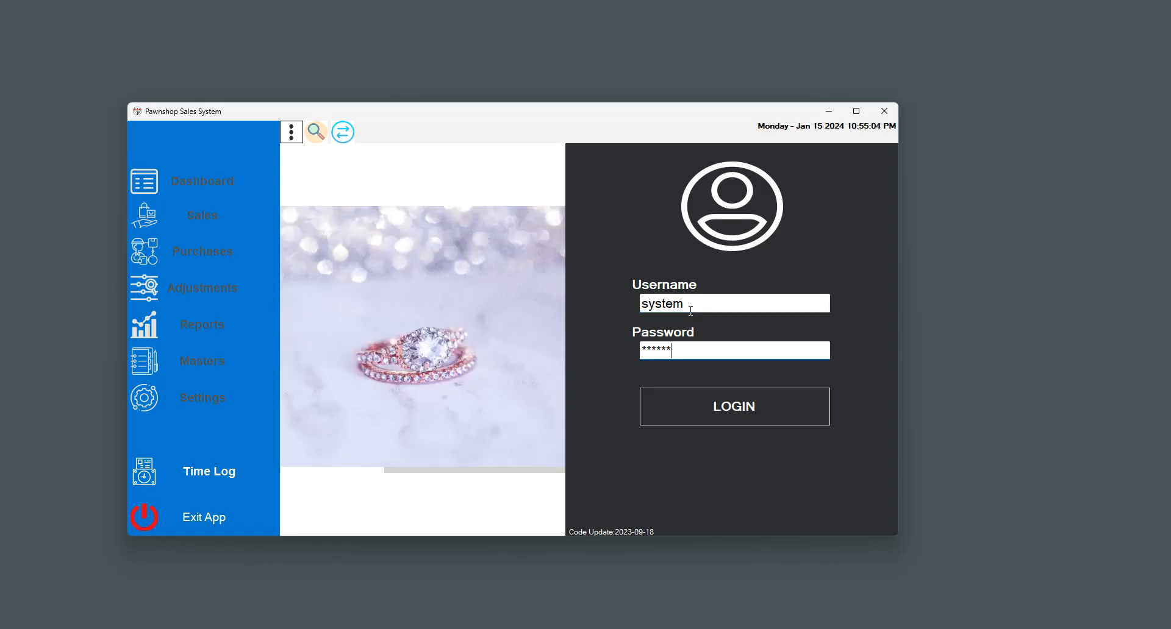
{"action": "left_click", "coordinate": [721, 405]}
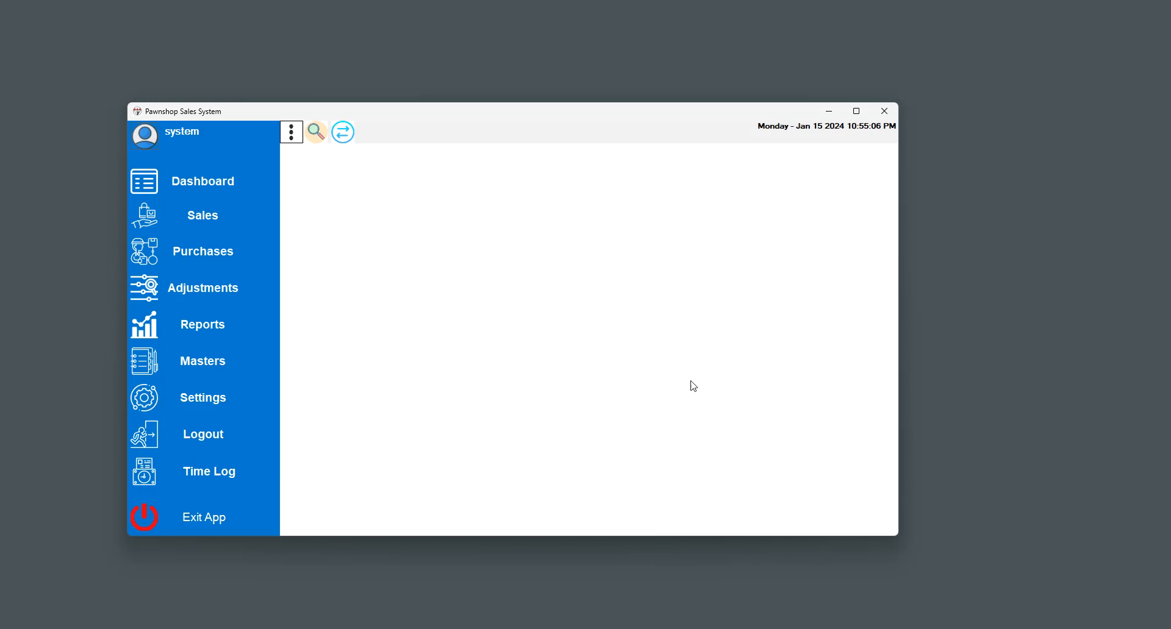
Open BALAMBAN's cash ledger from the Sales section and select the DAANBANTAYAN request awaiting transfer.
{"action": "left_click", "coordinate": [224, 219]}
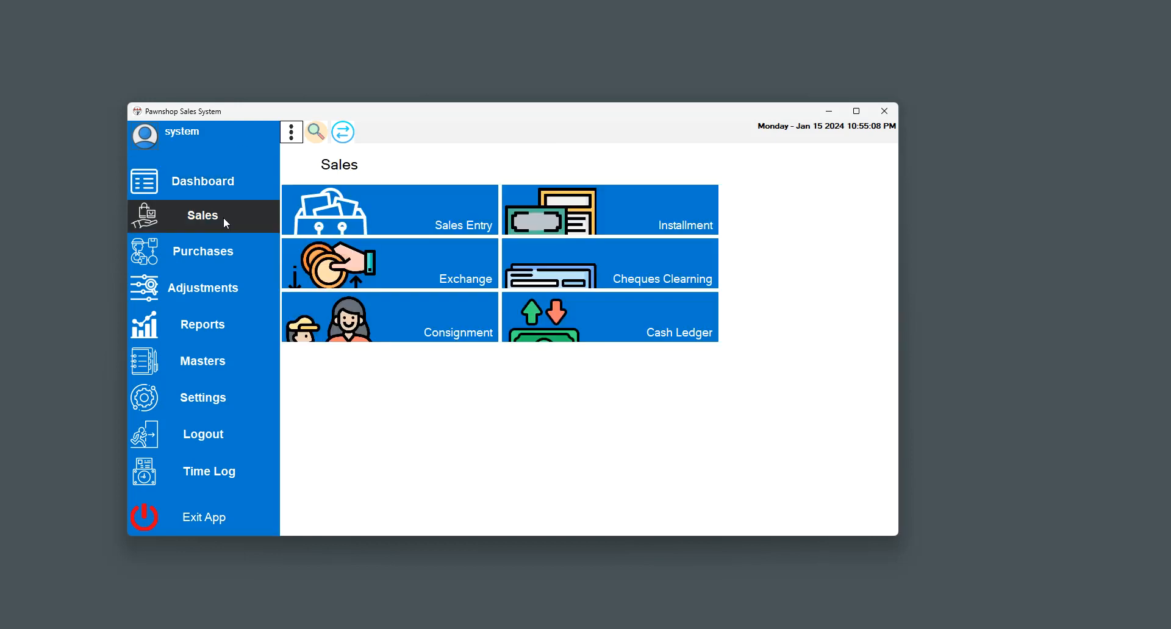
{"action": "left_click", "coordinate": [612, 331]}
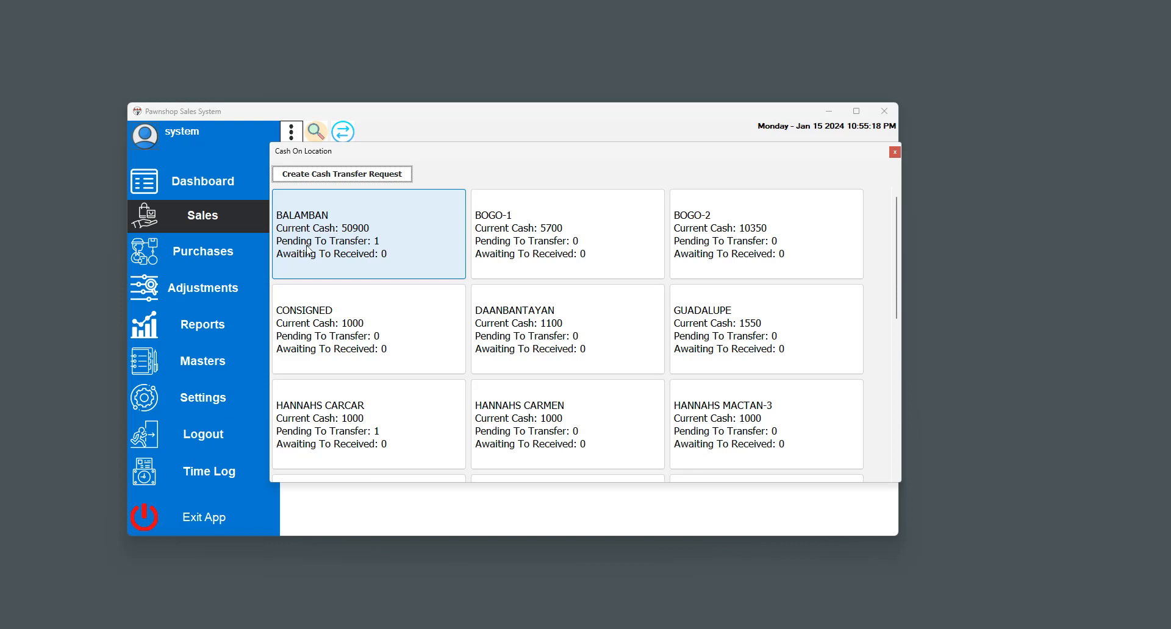
{"action": "left_click", "coordinate": [356, 251]}
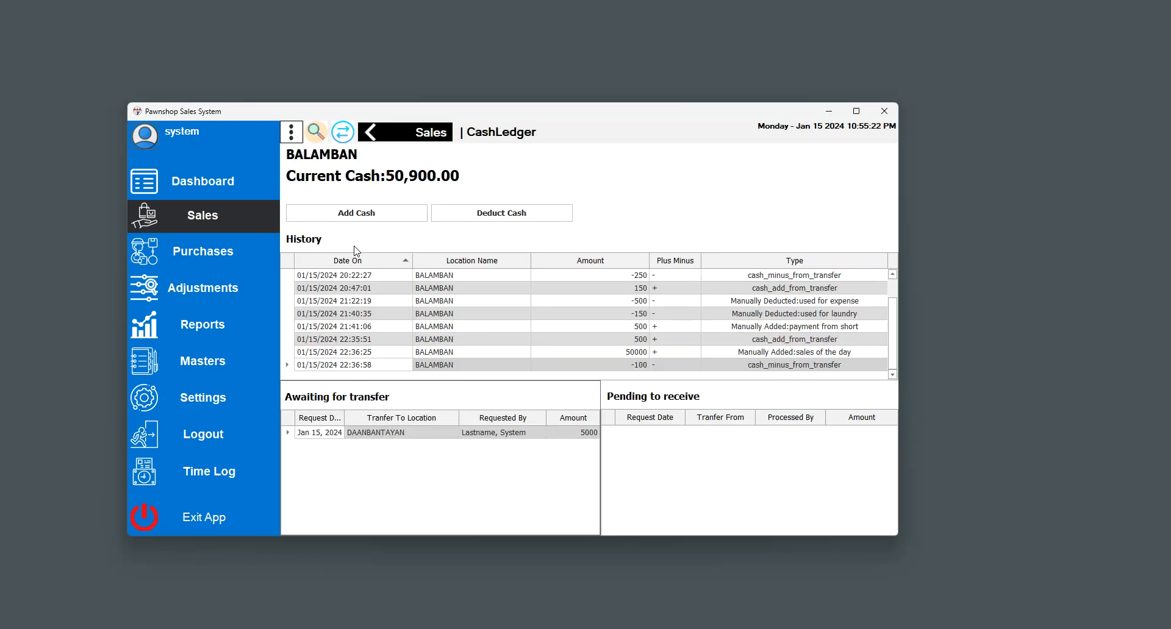
{"action": "left_click", "coordinate": [398, 437]}
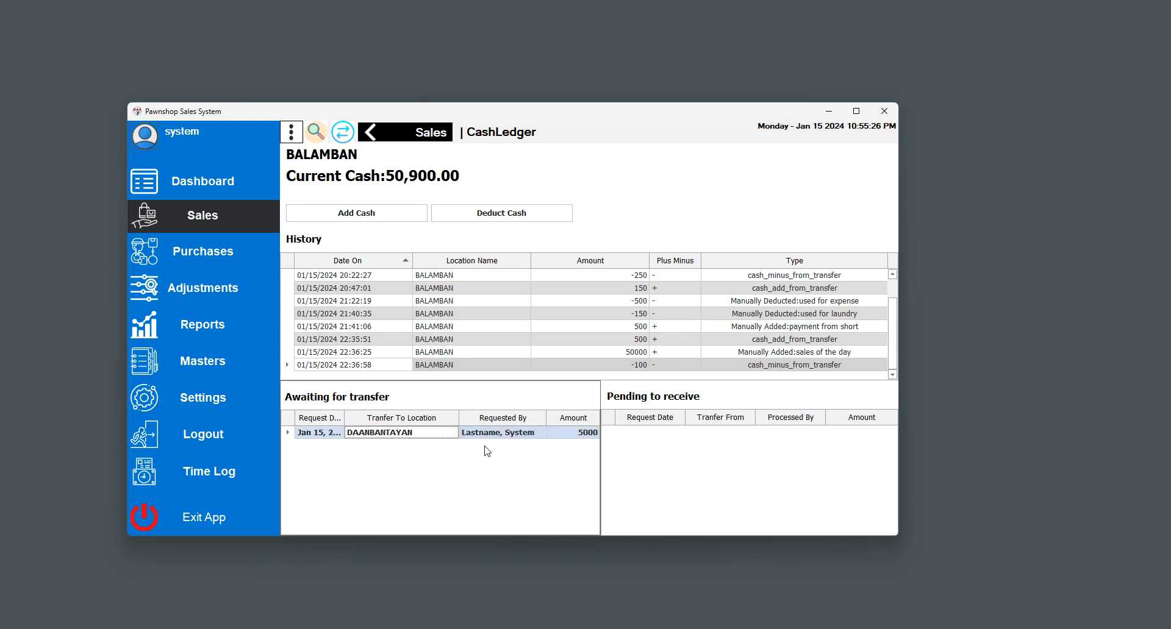
Open the DAANBANTAYAN request awaiting transfer, enter the Palawan remittance code in the transfer notes, and confirm marking it as transferred.
{"action": "double_click", "coordinate": [521, 437]}
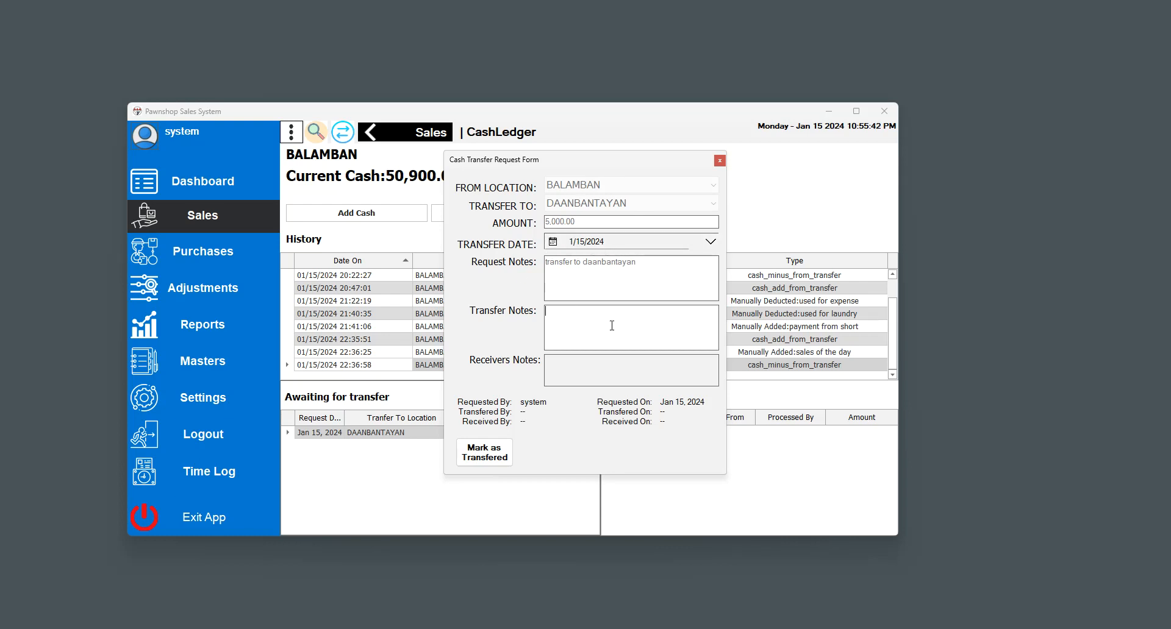
{"action": "type", "text": "on"}
{"action": "type", "text": "pa"}
{"action": "type", "text": "P"}
{"action": "left_click", "coordinate": [479, 448]}
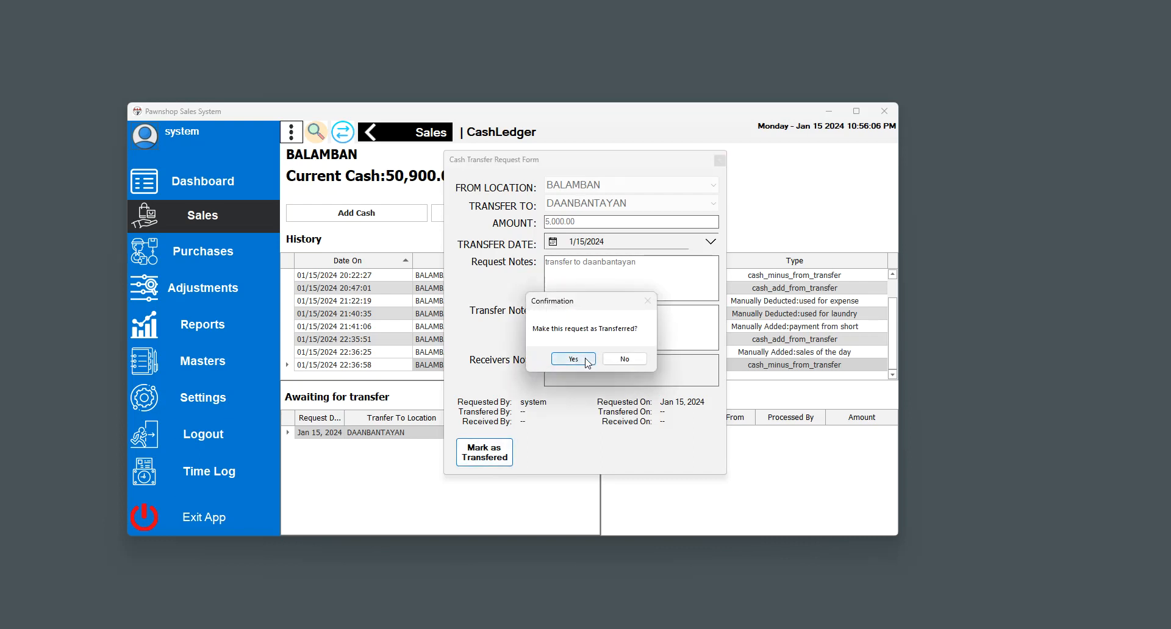
{"action": "left_click_drag", "start_coordinate": [587, 300], "coordinate": [611, 337]}
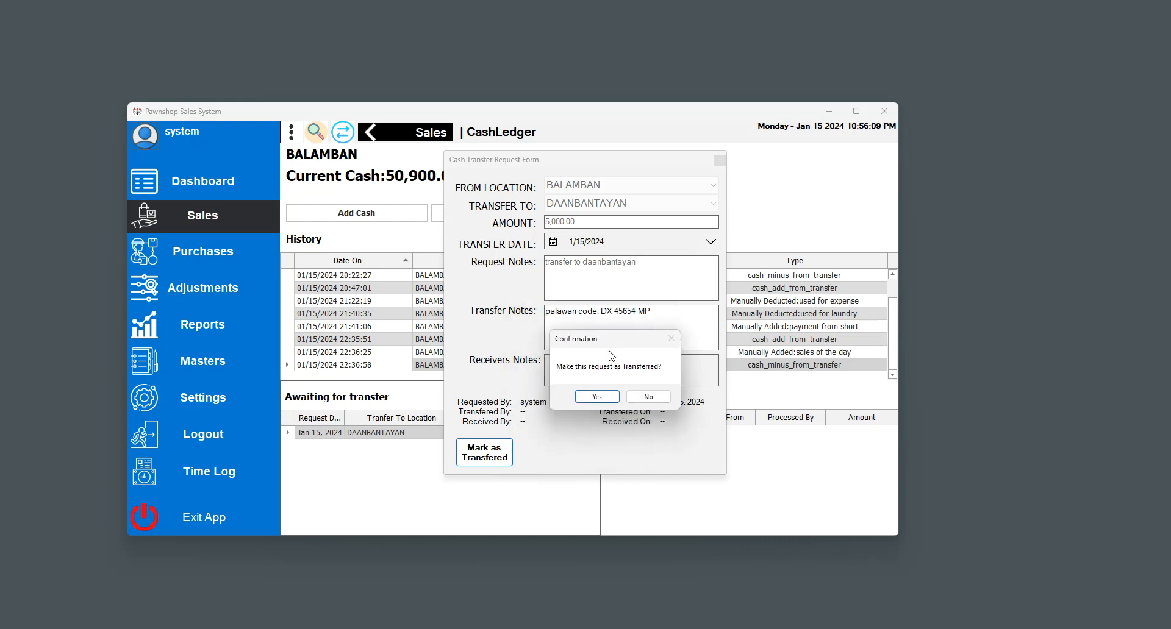
{"action": "left_click", "coordinate": [598, 397]}
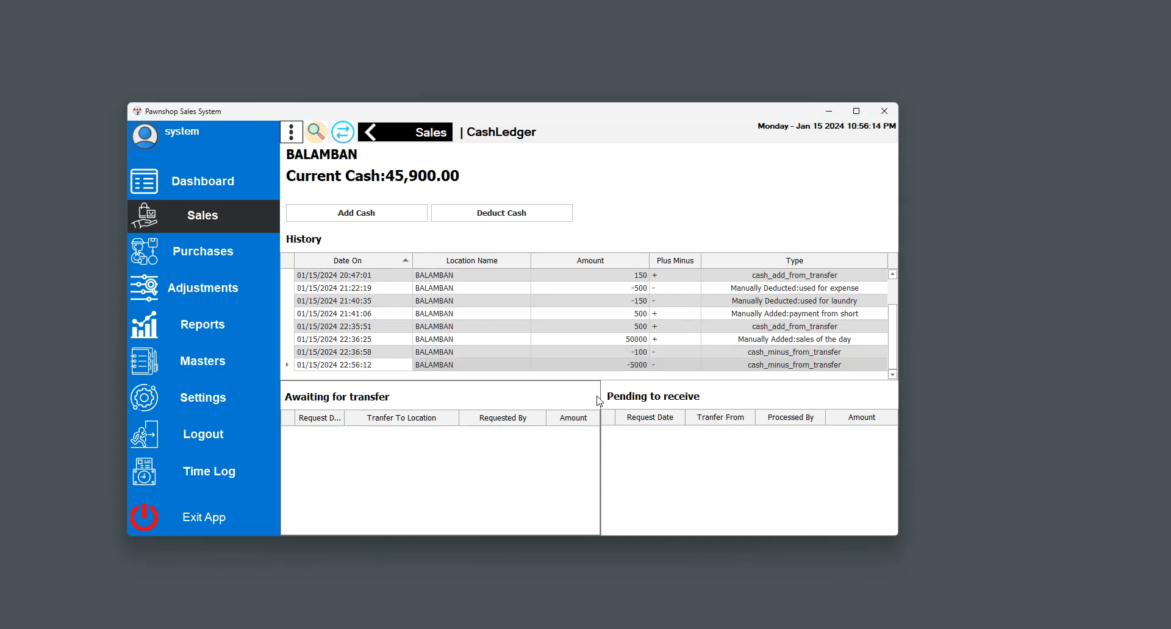
Check the newest transfer entry in BALAMBAN's cash history, and open DAANBANTAYAN's cash ledger from the Sales section.
{"action": "left_click", "coordinate": [525, 365]}
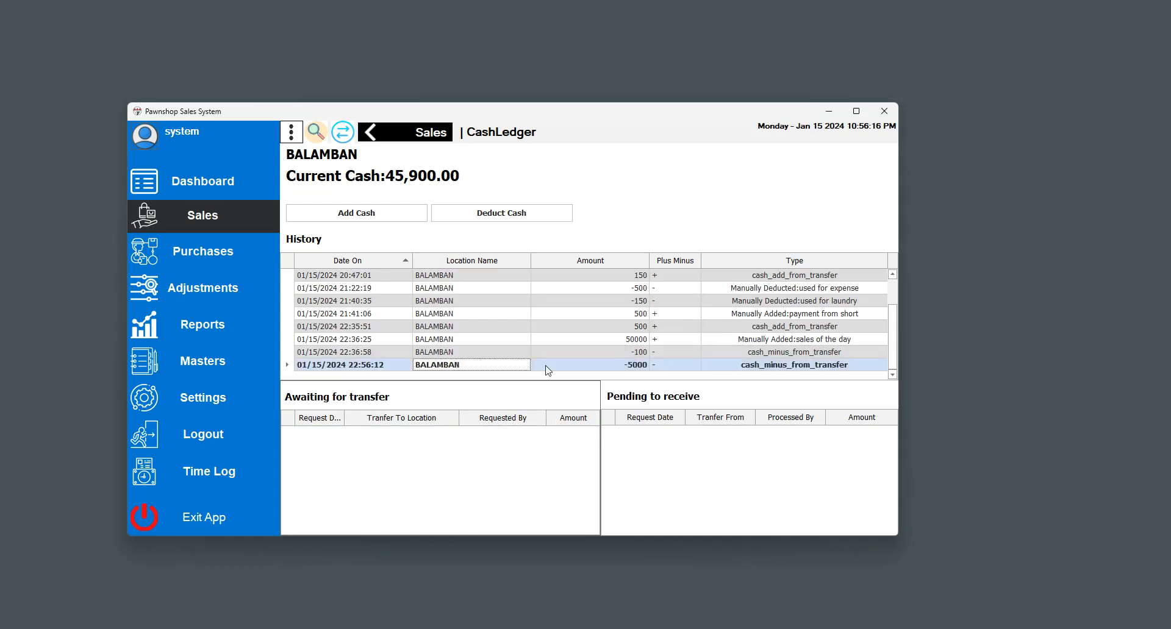
{"action": "left_click", "coordinate": [624, 365]}
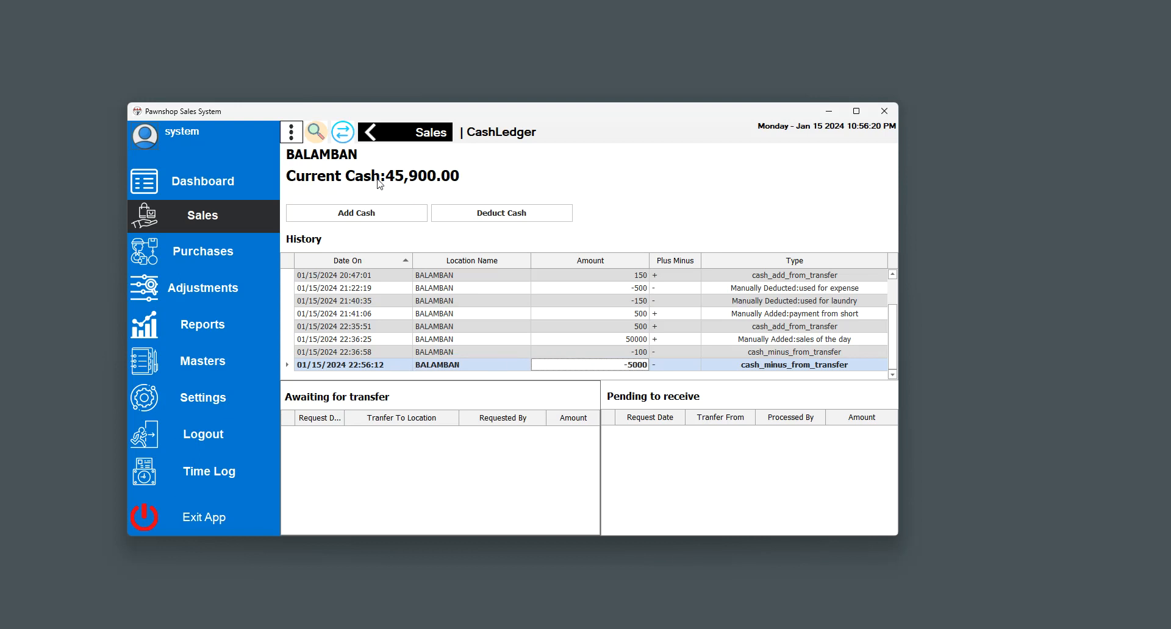
{"action": "left_click", "coordinate": [414, 136]}
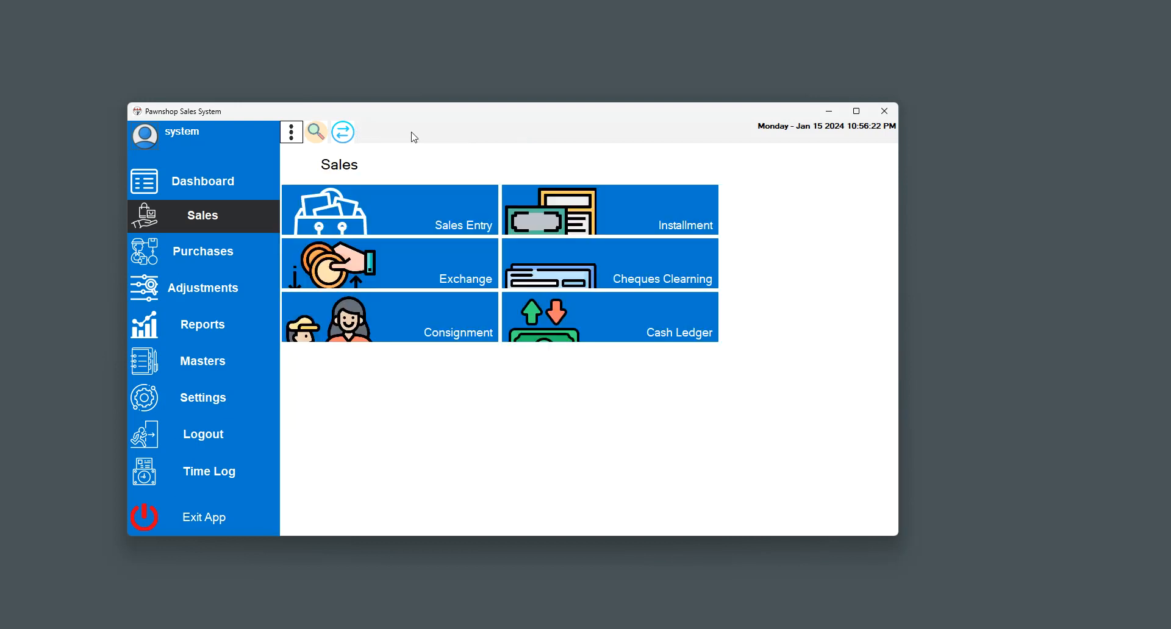
{"action": "left_click", "coordinate": [569, 329]}
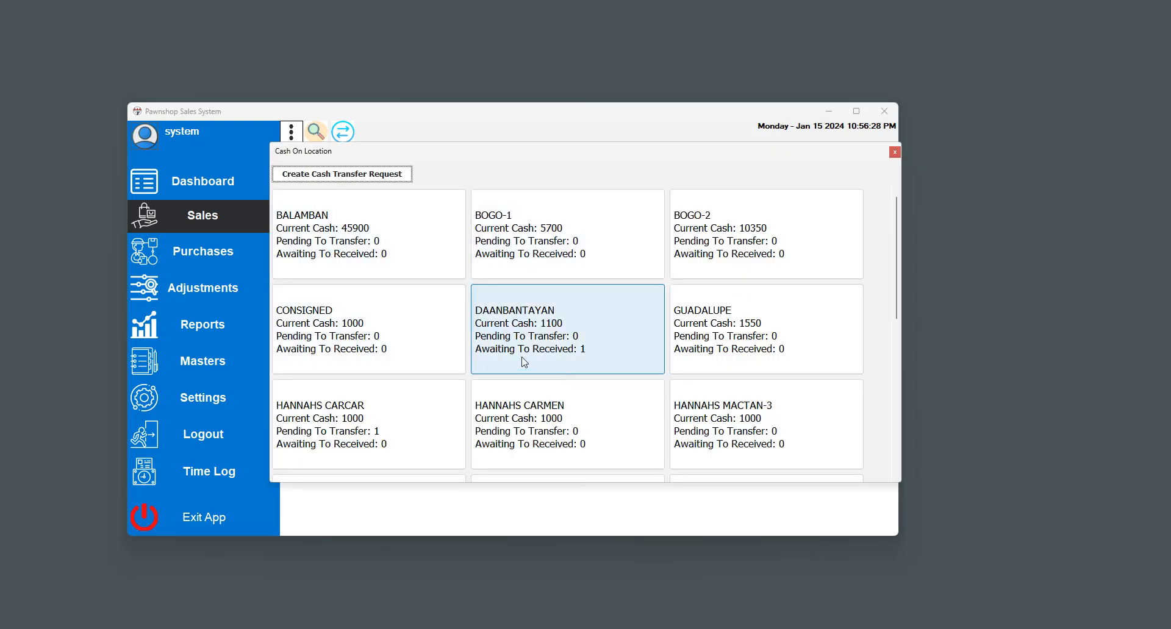
{"action": "left_click", "coordinate": [547, 352]}
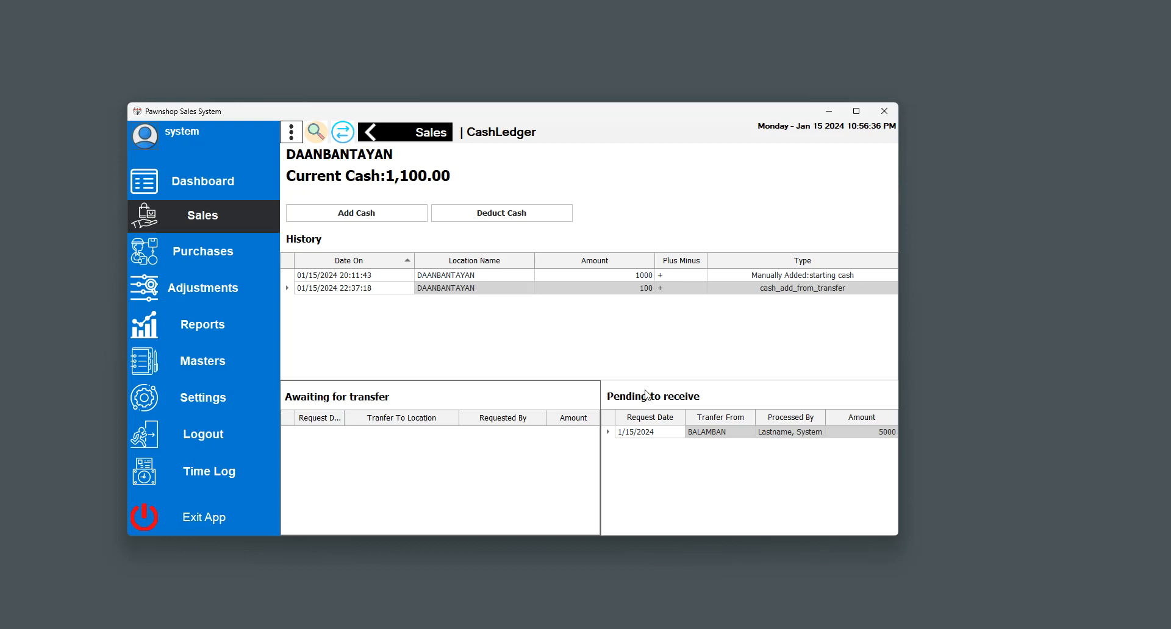
Open the request from BALAMBAN pending receipt, add a receiver's note, and confirm marking it as received.
{"action": "double_click", "coordinate": [807, 434]}
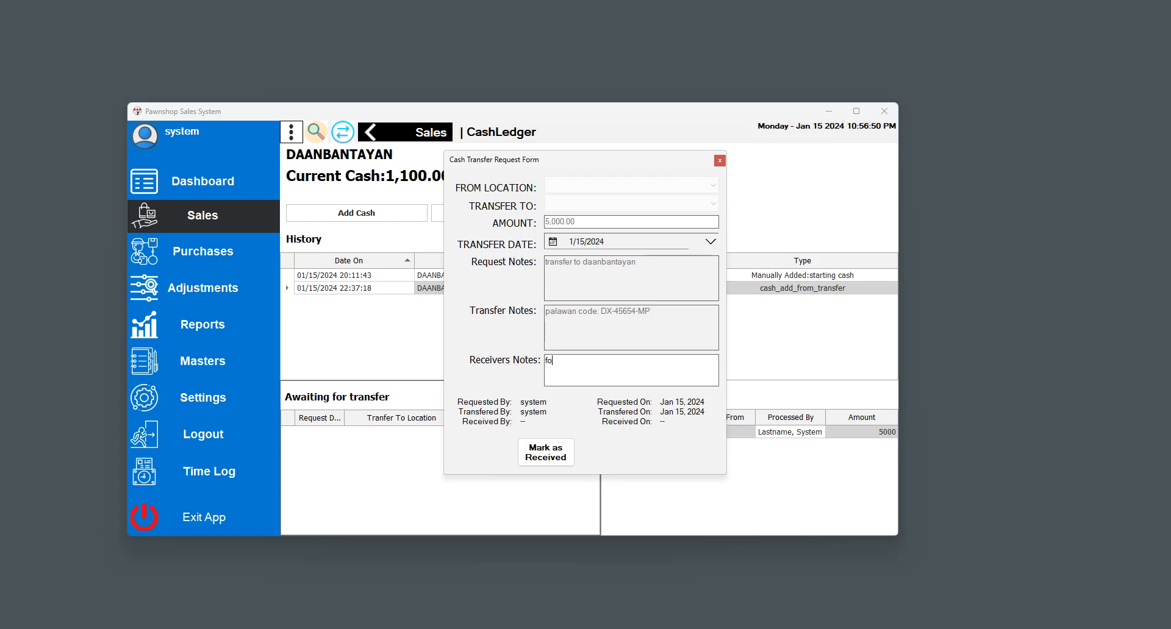
{"action": "key", "text": "BackSpace"}
{"action": "type", "text": "evie"}
{"action": "left_click", "coordinate": [537, 457]}
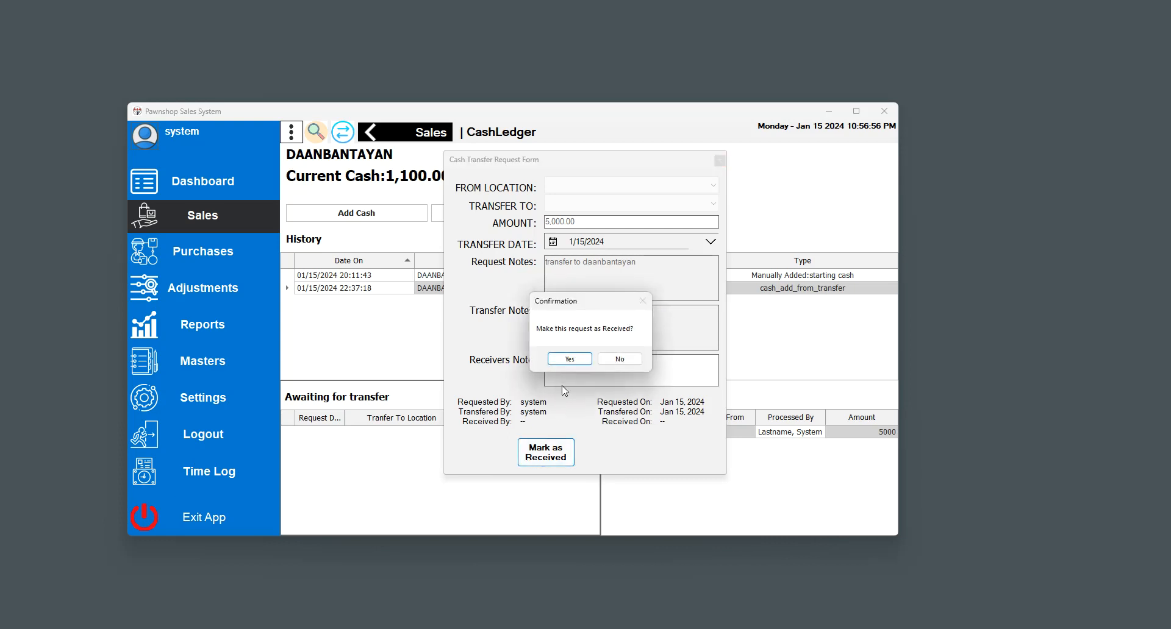
{"action": "left_click", "coordinate": [570, 362]}
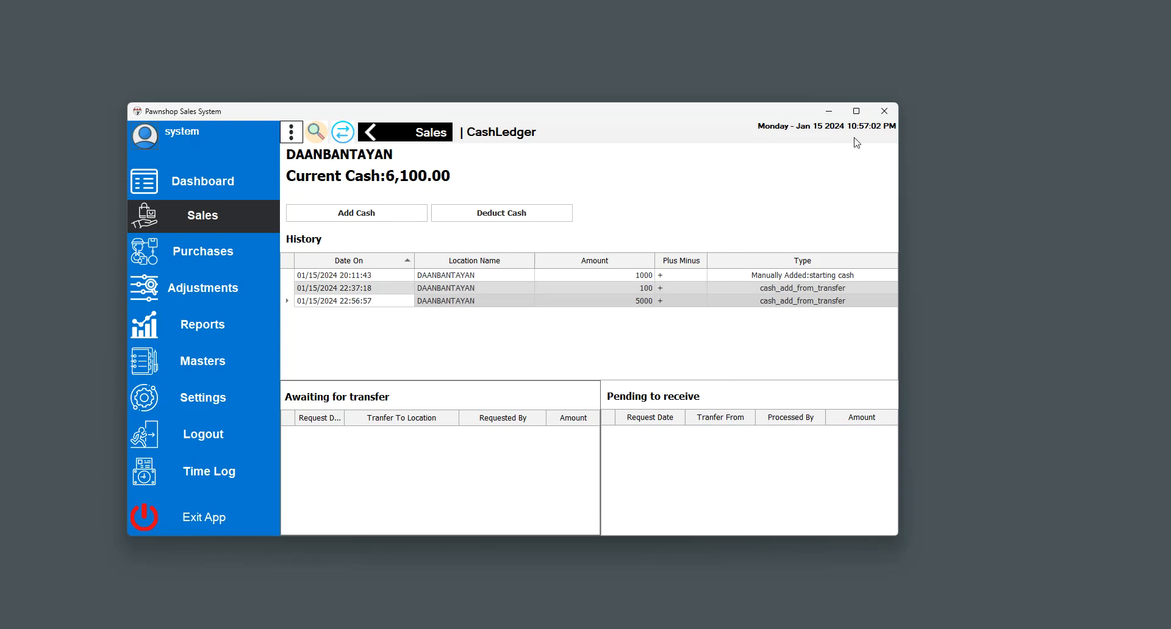
Switch back to the mobile site in the emulator, refresh the dashboard and check each location's current cash in the Cash Ledger.
{"action": "left_click", "coordinate": [831, 112]}
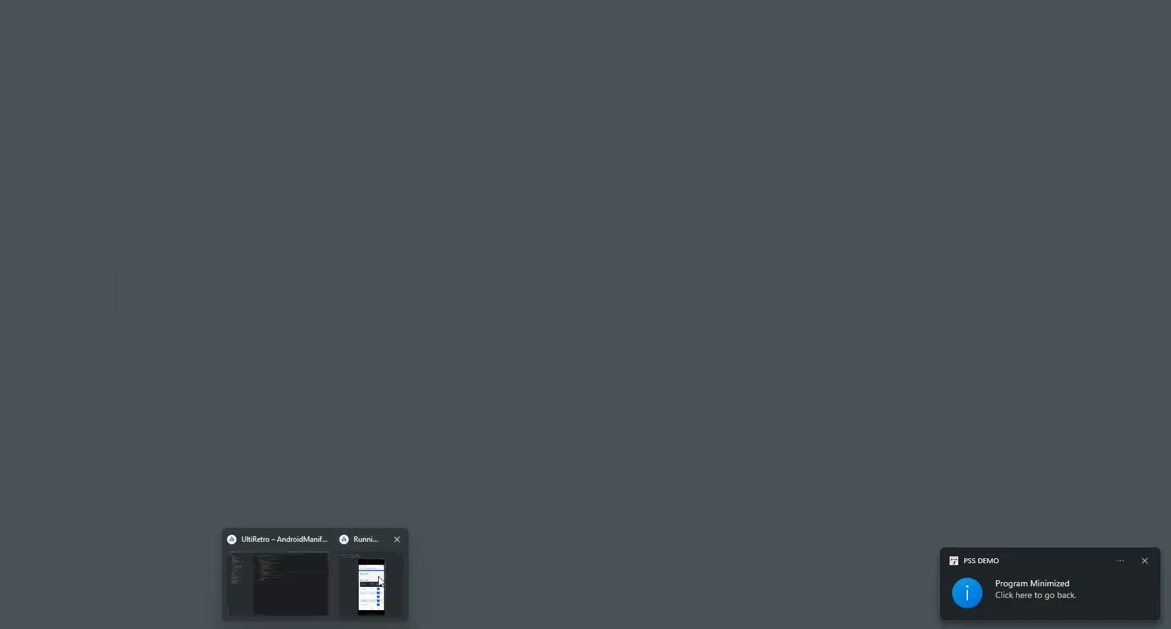
{"action": "left_click", "coordinate": [381, 583]}
{"action": "left_click_drag", "start_coordinate": [543, 232], "coordinate": [536, 473]}
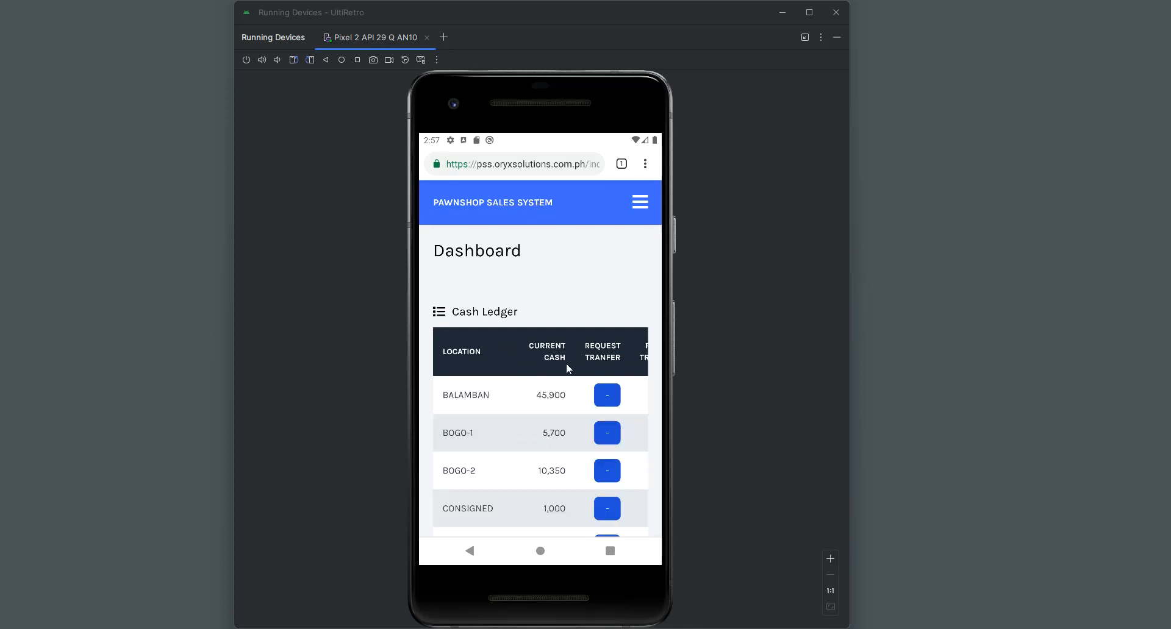
{"action": "left_click_drag", "start_coordinate": [528, 460], "coordinate": [523, 349]}
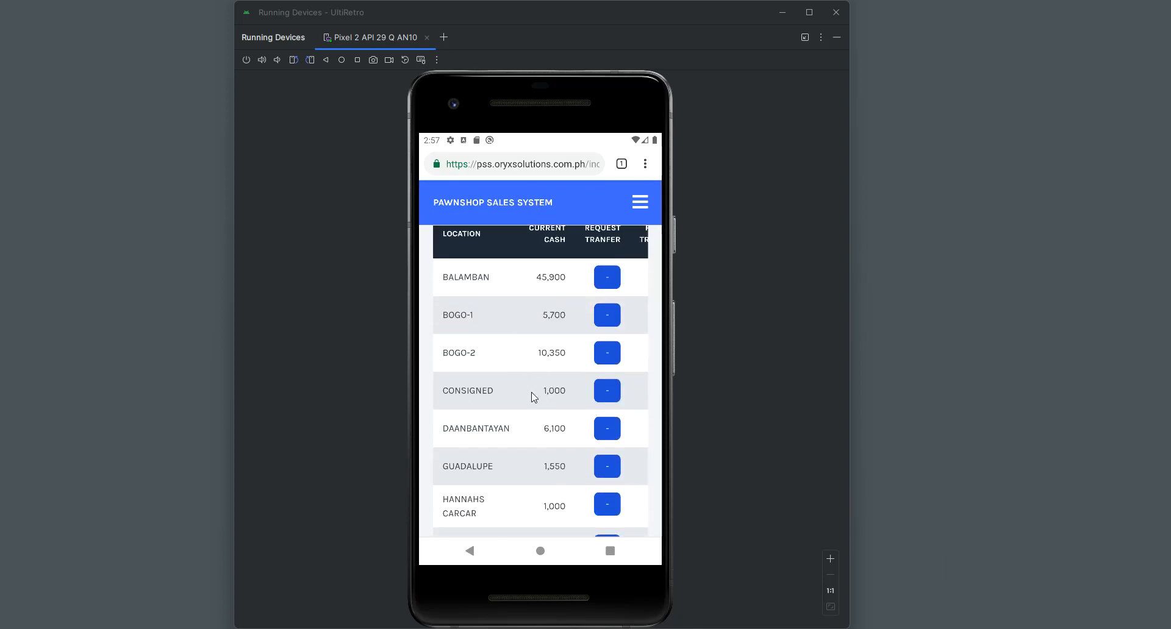
{"action": "left_click_drag", "start_coordinate": [533, 397], "coordinate": [540, 342]}
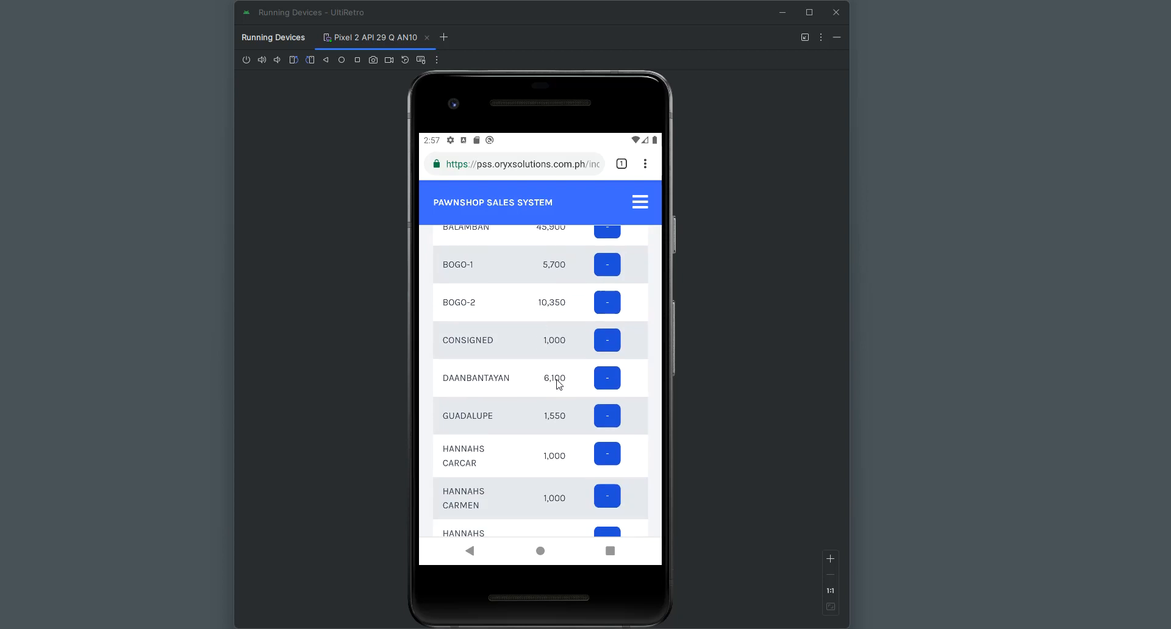
{"action": "left_click_drag", "start_coordinate": [566, 385], "coordinate": [554, 325]}
{"action": "scroll", "coordinate": [555, 326], "scroll_direction": "down", "scroll_amount": 10}
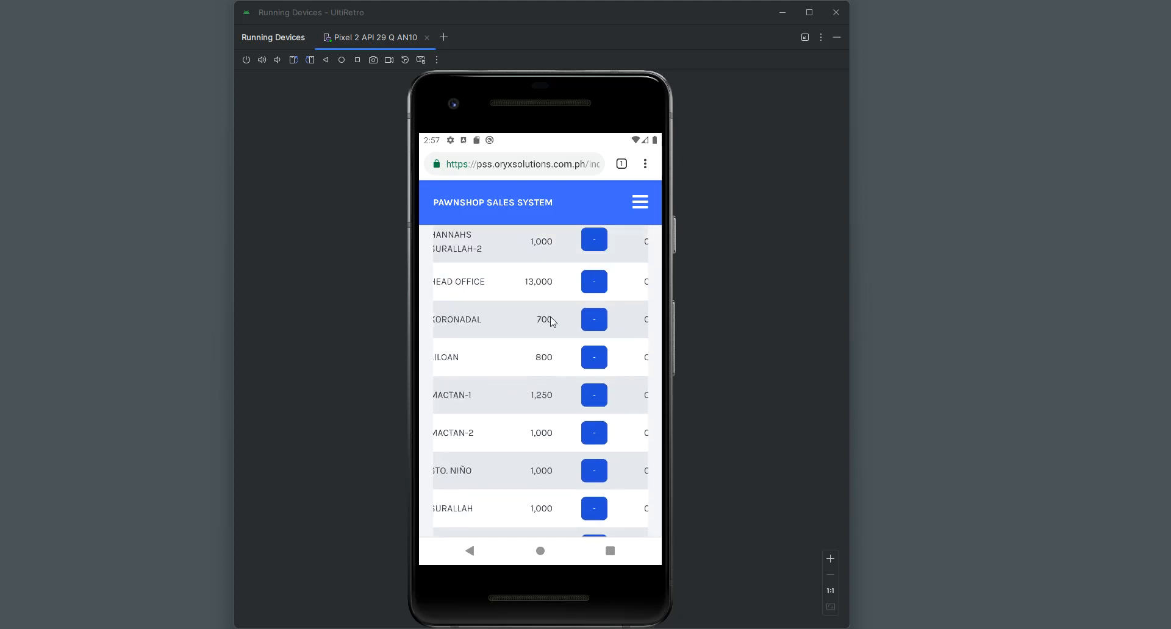
Examine the Cash Graph on the mobile dashboard, showing the cash on location for DAANBANTAYAN.
{"action": "left_click_drag", "start_coordinate": [572, 388], "coordinate": [573, 330]}
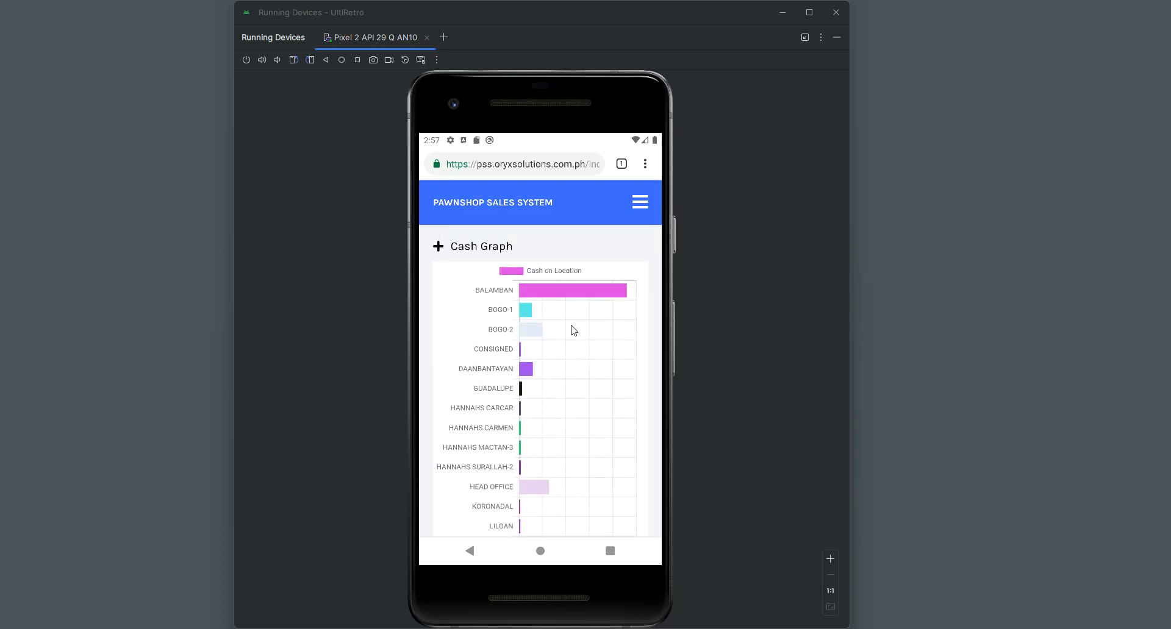
{"action": "left_click_drag", "start_coordinate": [588, 439], "coordinate": [588, 410]}
{"action": "left_click", "coordinate": [528, 346]}
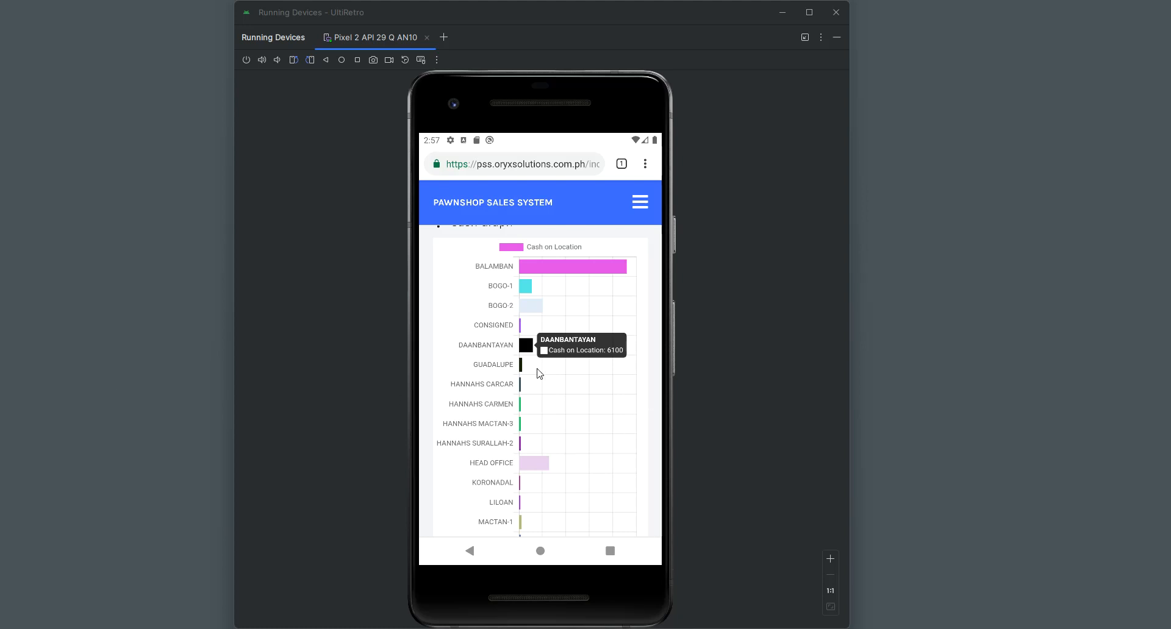
{"action": "mouse_move", "coordinate": [560, 448]}
{"action": "left_mouse_down"}
{"action": "mouse_move", "coordinate": [552, 329]}
{"action": "mouse_move", "coordinate": [567, 439]}
{"action": "left_mouse_up"}
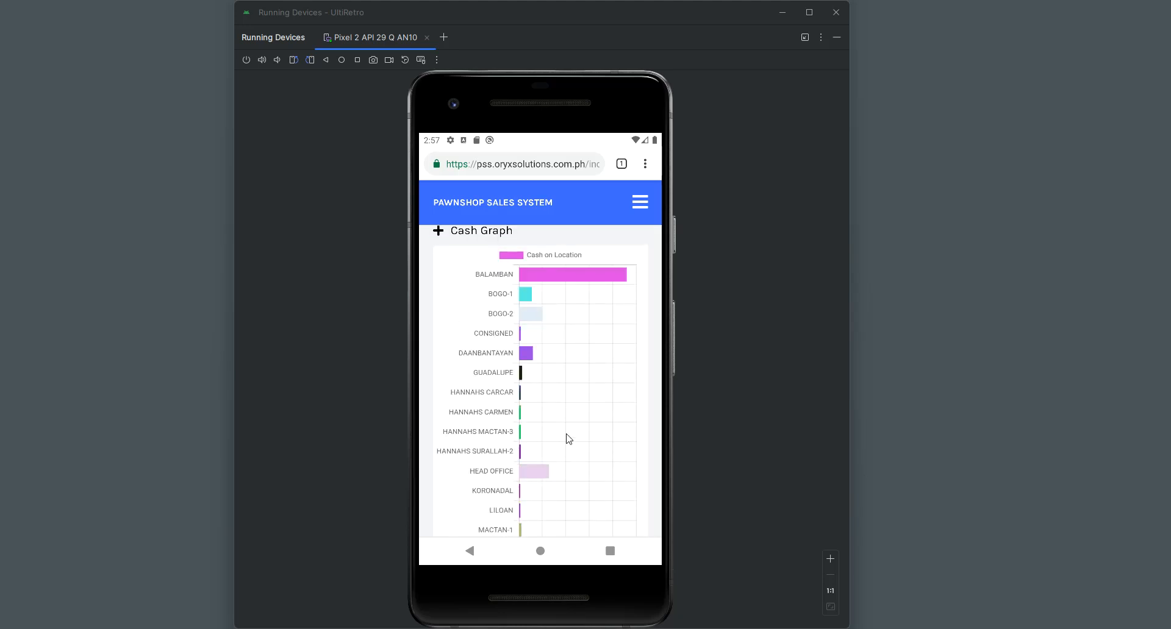
{"action": "left_click_drag", "start_coordinate": [569, 439], "coordinate": [562, 376]}
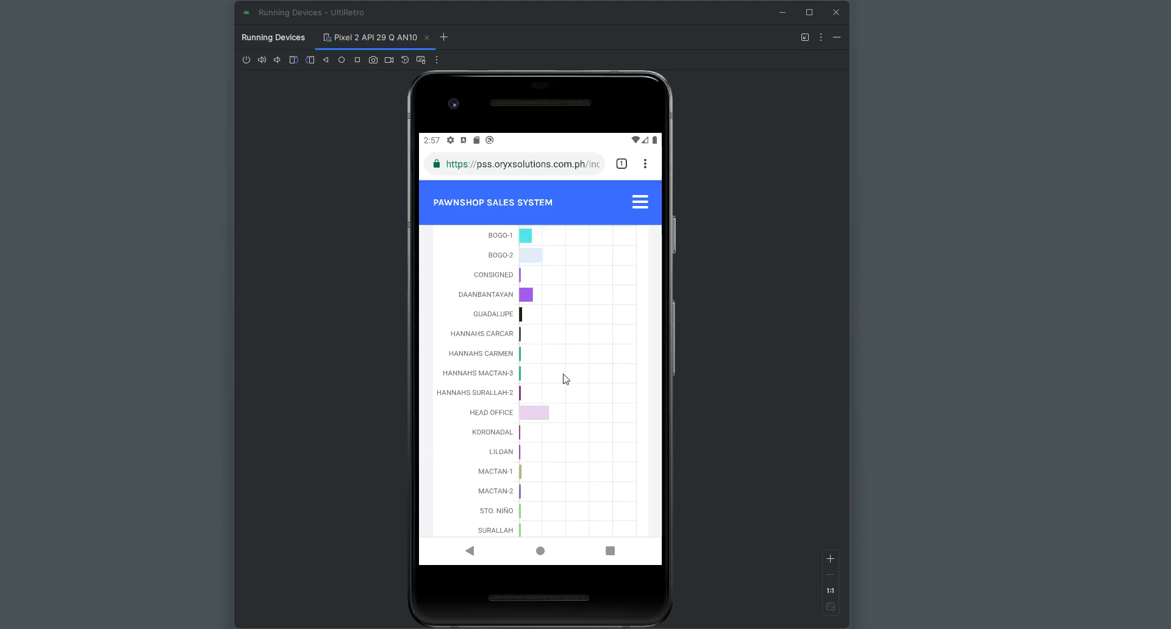
{"action": "left_click_drag", "start_coordinate": [561, 477], "coordinate": [556, 382]}
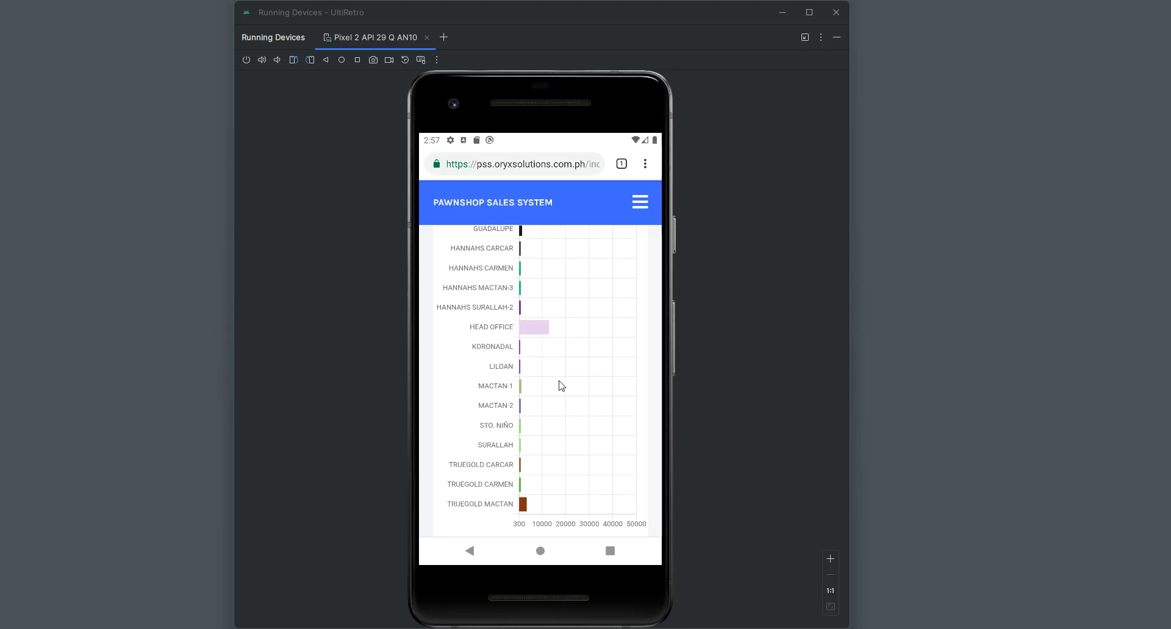
{"action": "left_click_drag", "start_coordinate": [561, 282], "coordinate": [571, 425]}
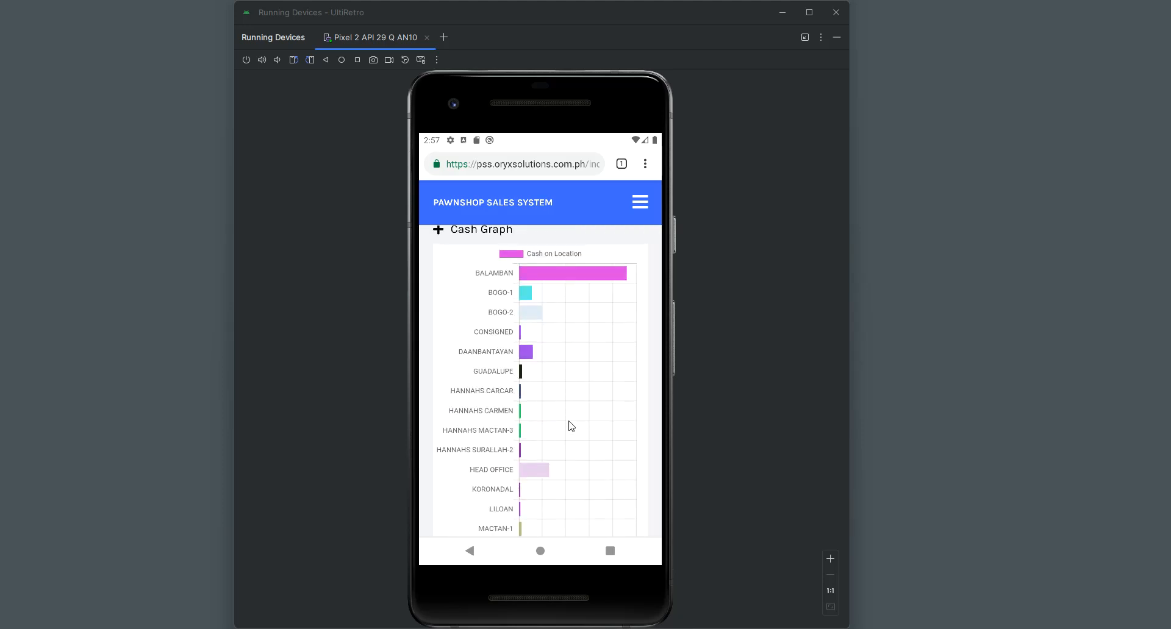
{"action": "left_click_drag", "start_coordinate": [555, 380], "coordinate": [557, 441]}
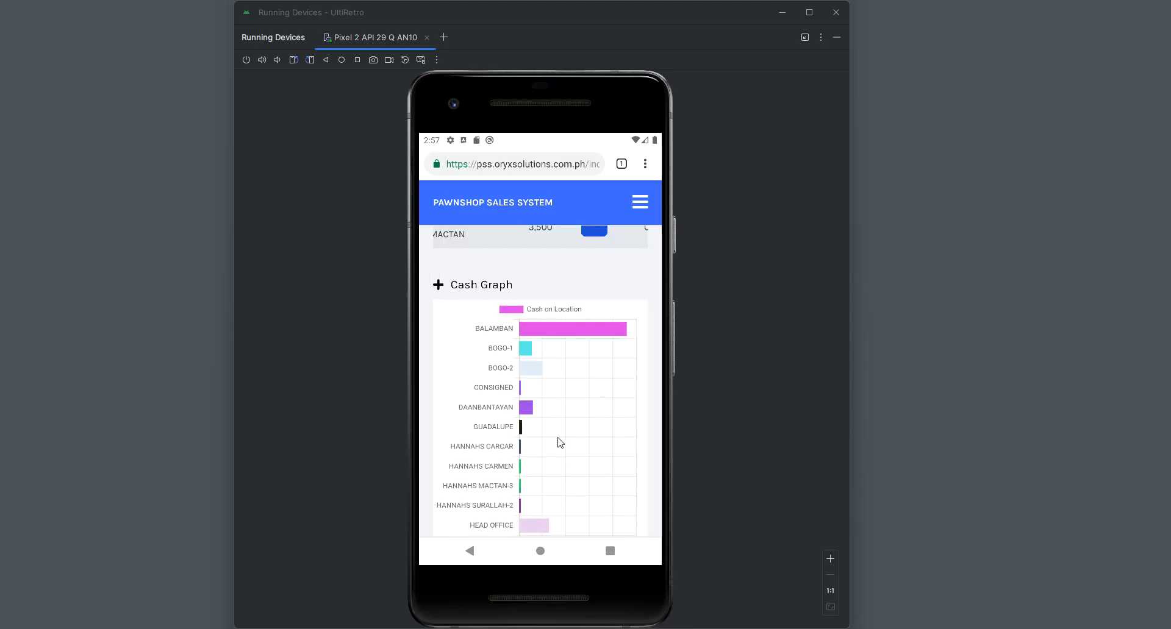
Return to the mobile Cash Ledger table and review the current cash of BALAMBAN, DAANBANTAYAN and the other locations.
{"action": "left_click_drag", "start_coordinate": [527, 296], "coordinate": [533, 384]}
{"action": "left_click_drag", "start_coordinate": [534, 323], "coordinate": [546, 431]}
{"action": "left_click_drag", "start_coordinate": [477, 381], "coordinate": [525, 393]}
{"action": "left_click_drag", "start_coordinate": [531, 375], "coordinate": [533, 410]}
{"action": "scroll", "coordinate": [532, 366], "scroll_direction": "up", "scroll_amount": 5}
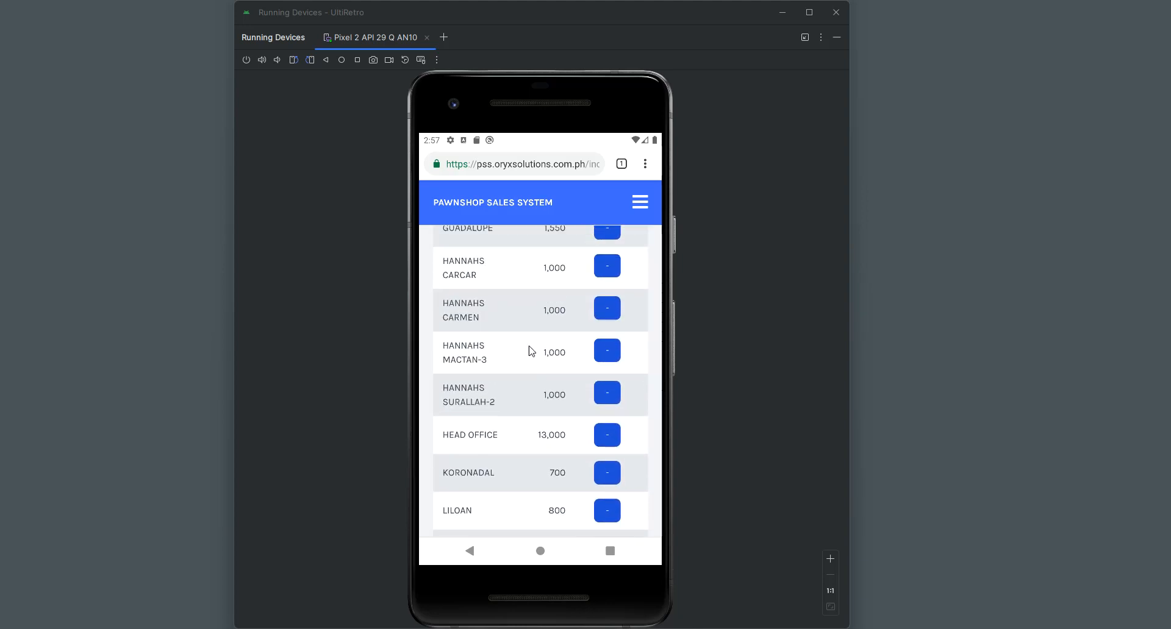
{"action": "scroll", "coordinate": [525, 321], "scroll_direction": "up", "scroll_amount": 5}
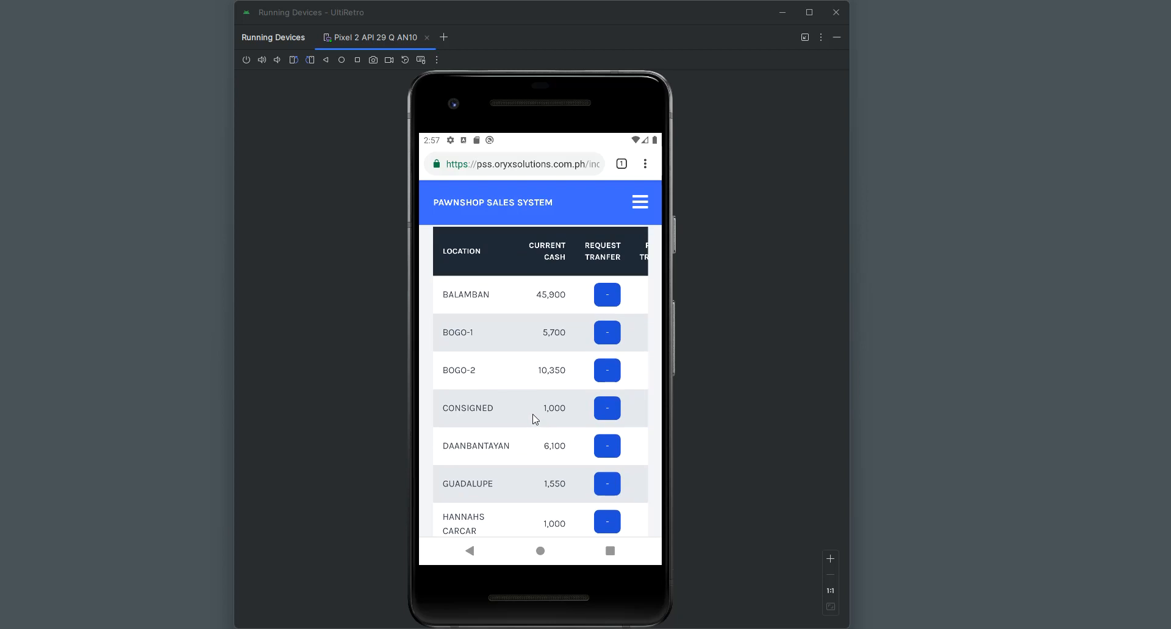
{"action": "scroll", "coordinate": [535, 419], "scroll_direction": "down", "scroll_amount": 5}
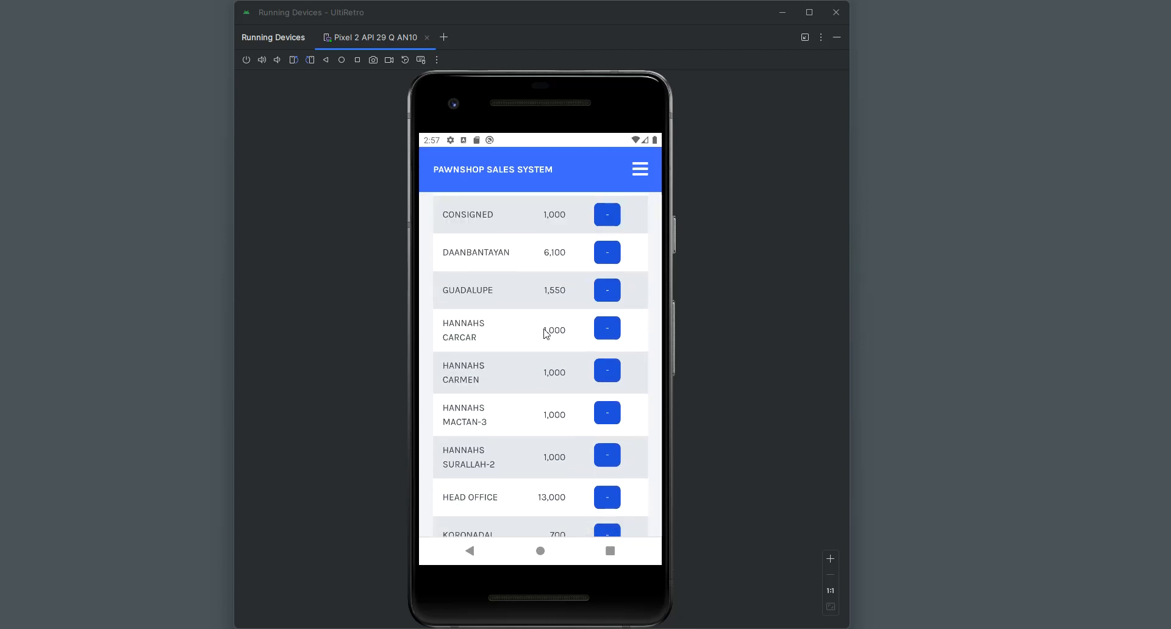